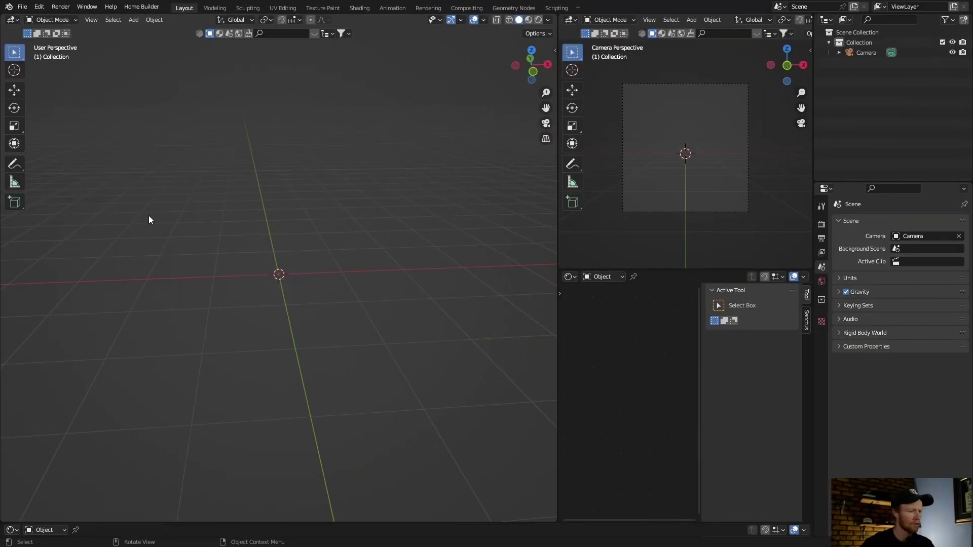
Step: Enable the Object: Cell Fracture add-on in Preferences > Add-ons
click(41, 8)
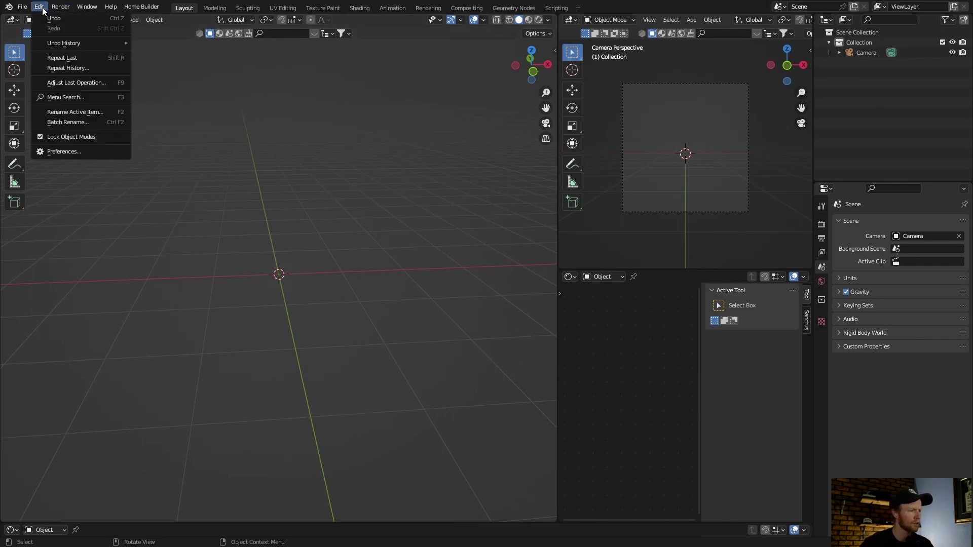
click(70, 154)
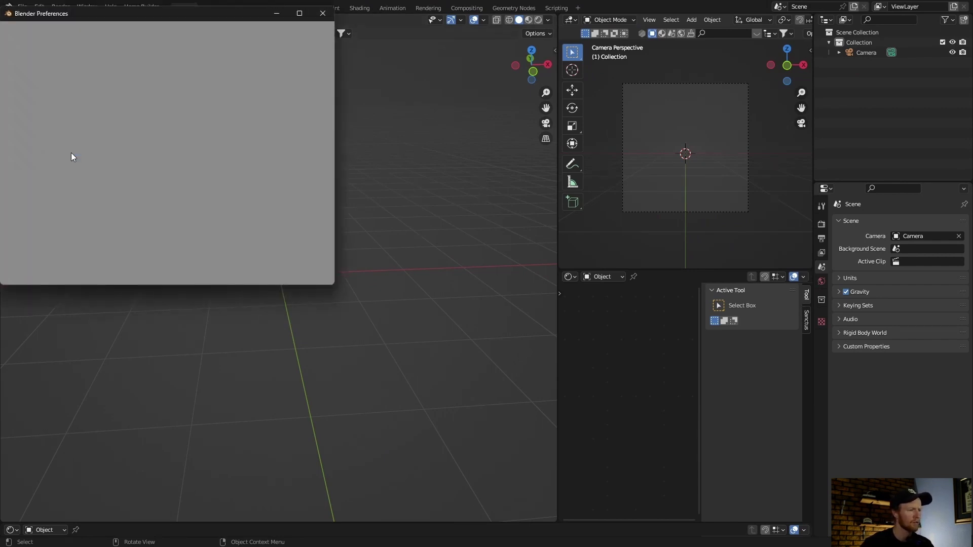
click(272, 43)
text(cell)
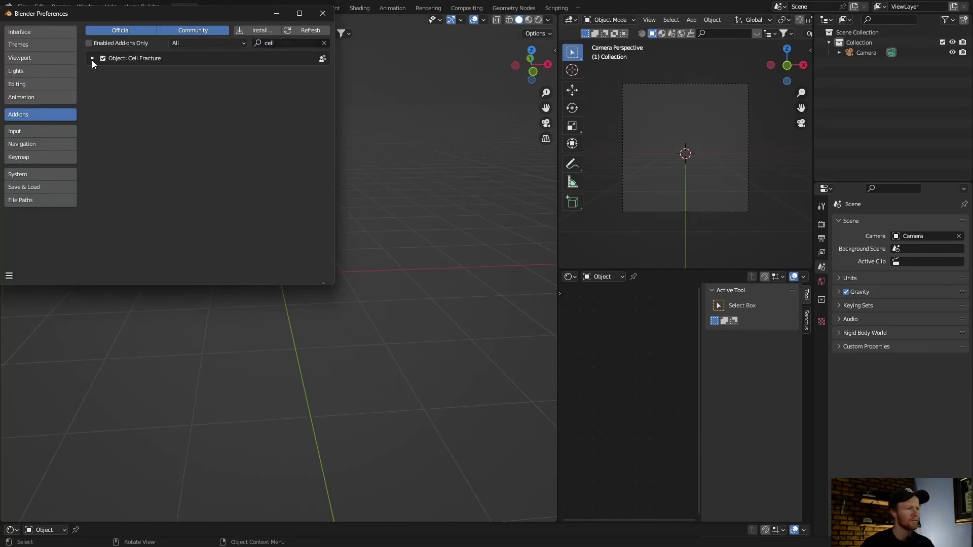
click(92, 59)
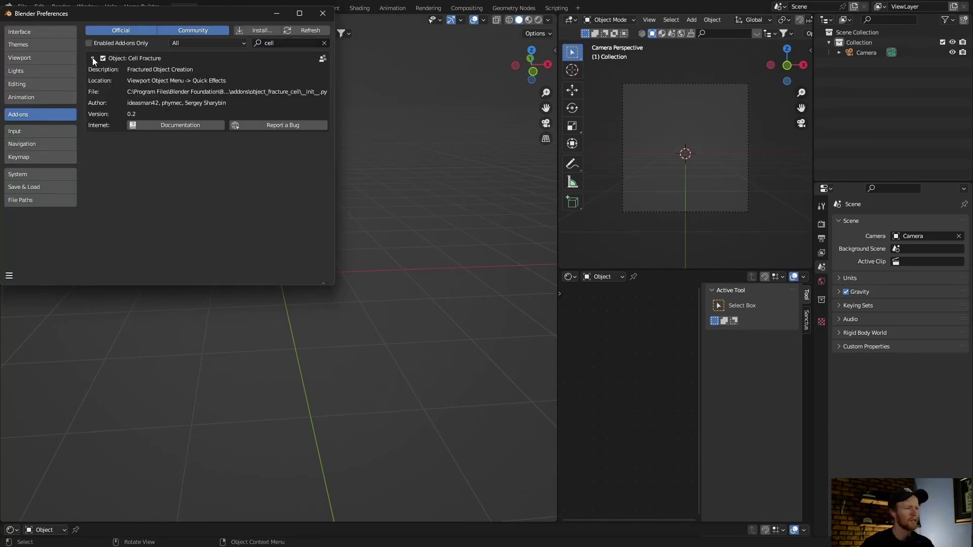
Step: Save the preferences and close the Preferences window
click(9, 276)
click(41, 249)
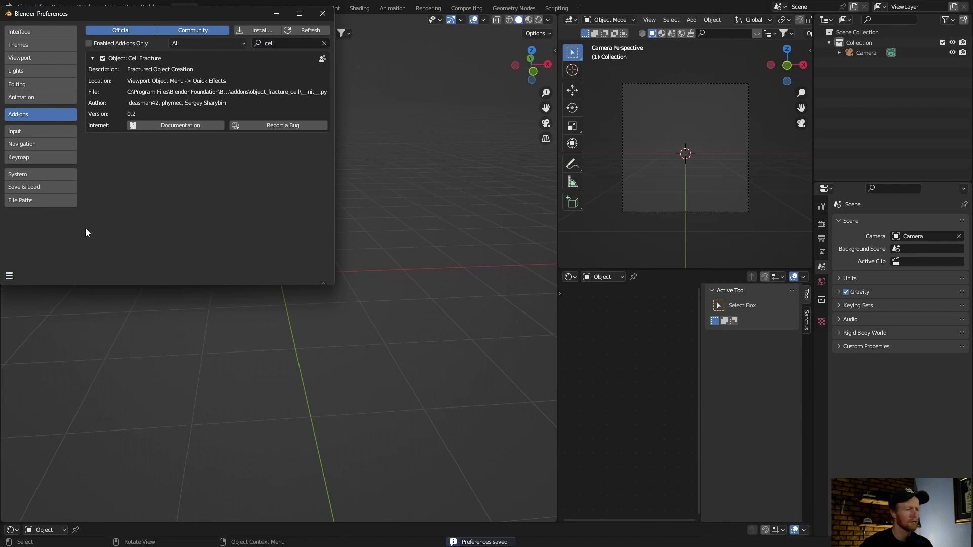
click(321, 13)
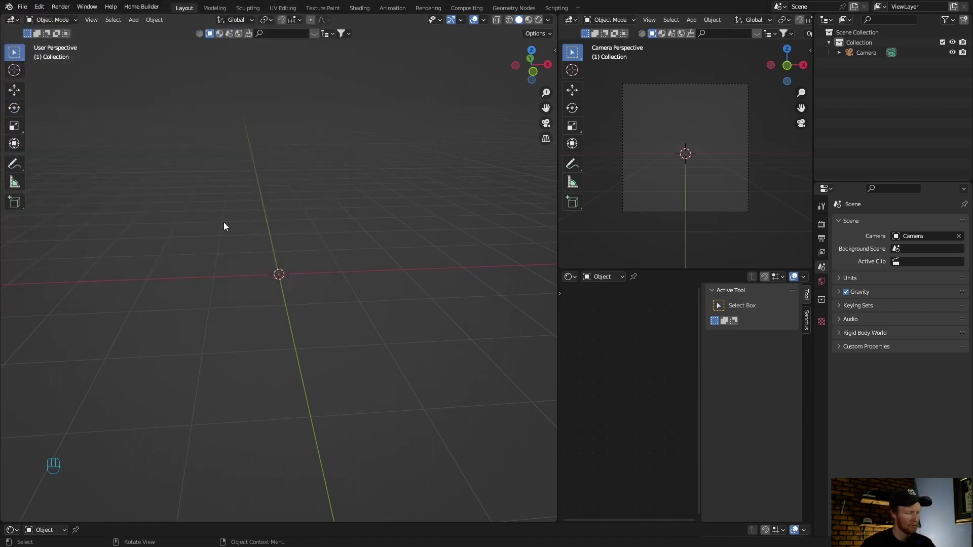
Step: Add a torus mesh to the scene
key(shift+a)
mouse_move(209, 241)
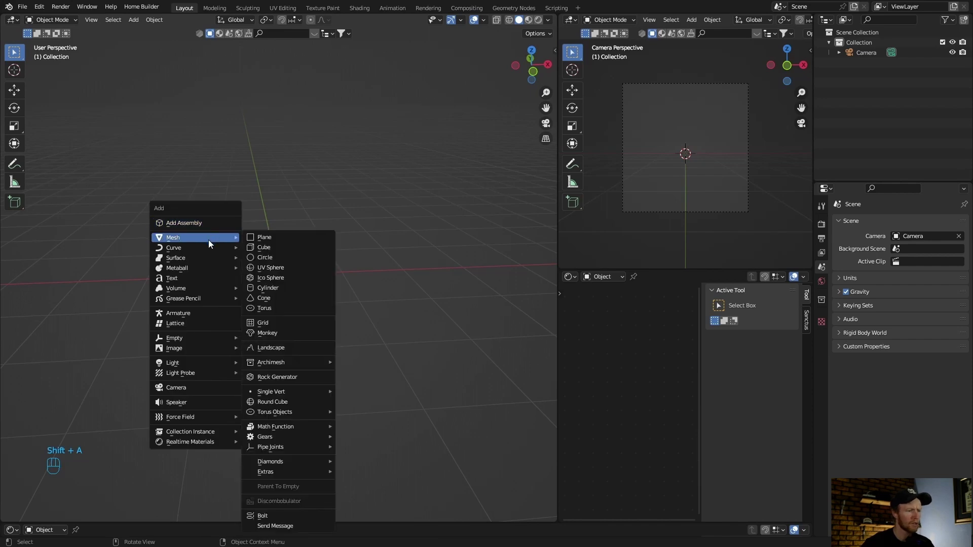
click(275, 306)
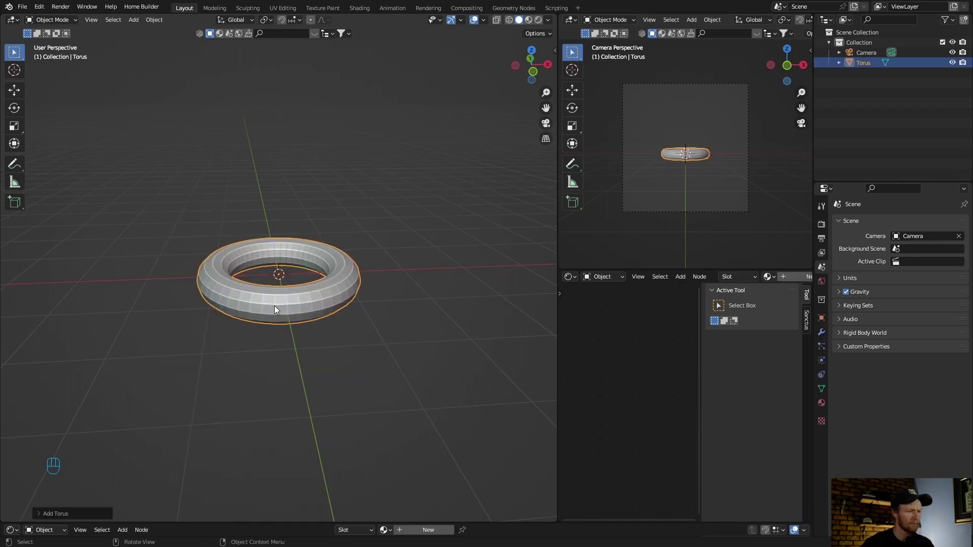
scroll(274, 308, up, 4)
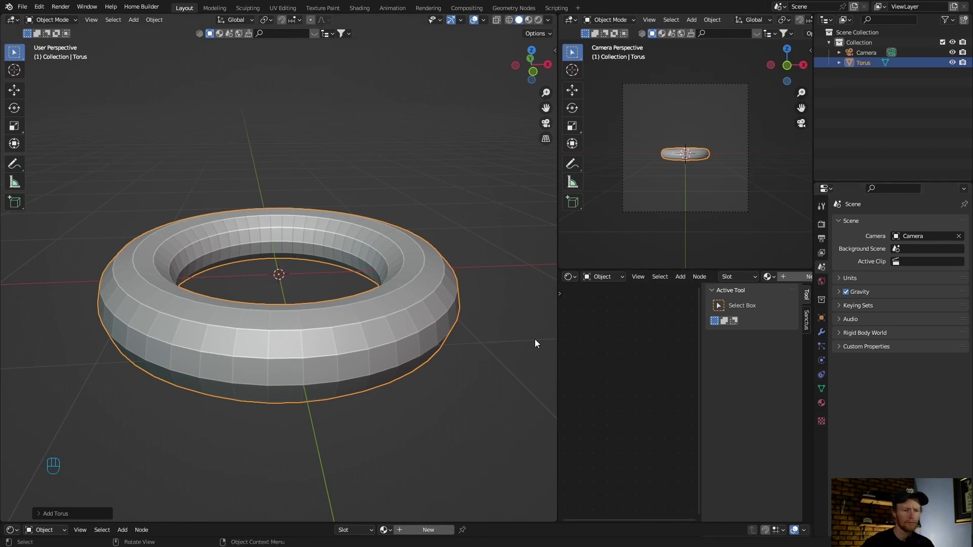
Step: Give the torus a Subdivision Surface modifier
click(822, 332)
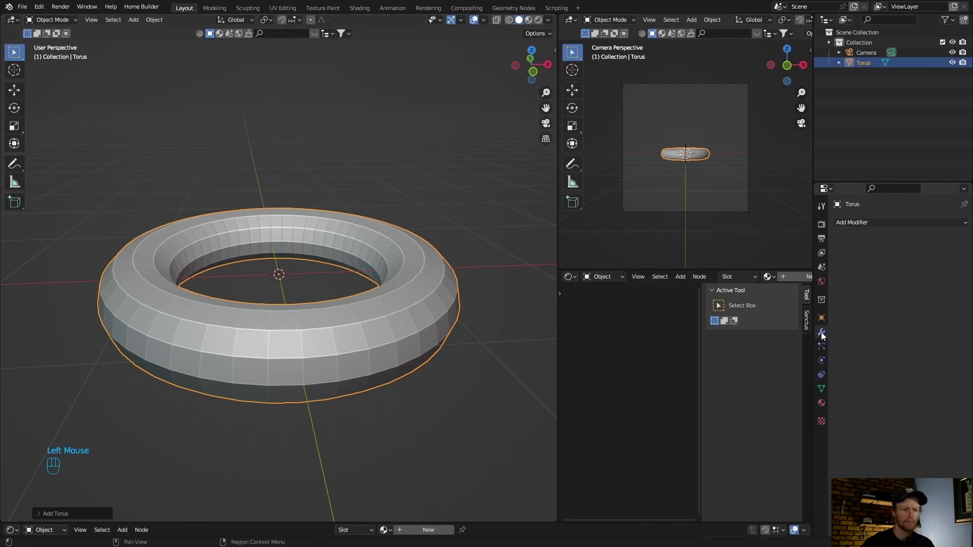
click(843, 222)
click(770, 403)
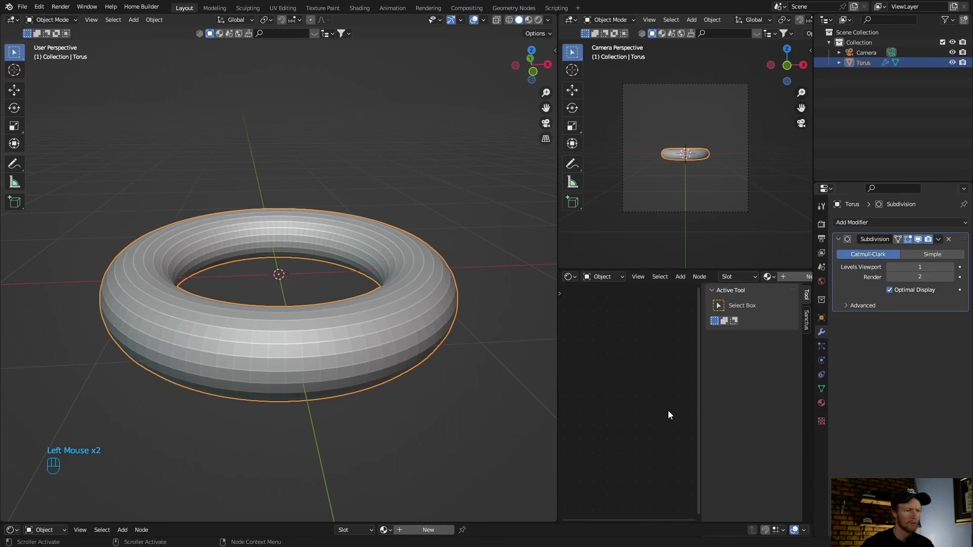
Step: Shade the torus smooth and view it from a flatter angle
right_click(326, 348)
click(320, 348)
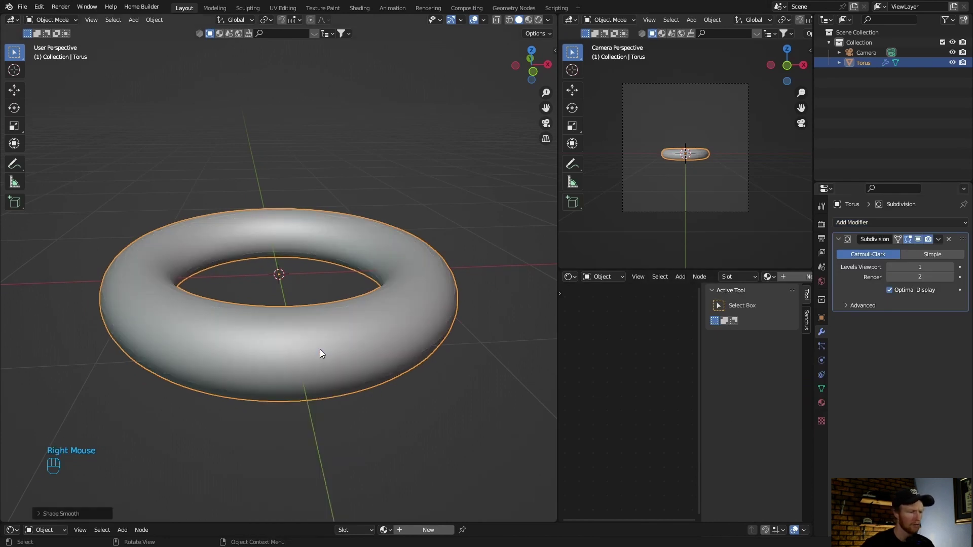
middle_drag(248, 426, 278, 420)
scroll(278, 421, down, 3)
scroll(277, 421, up, 3)
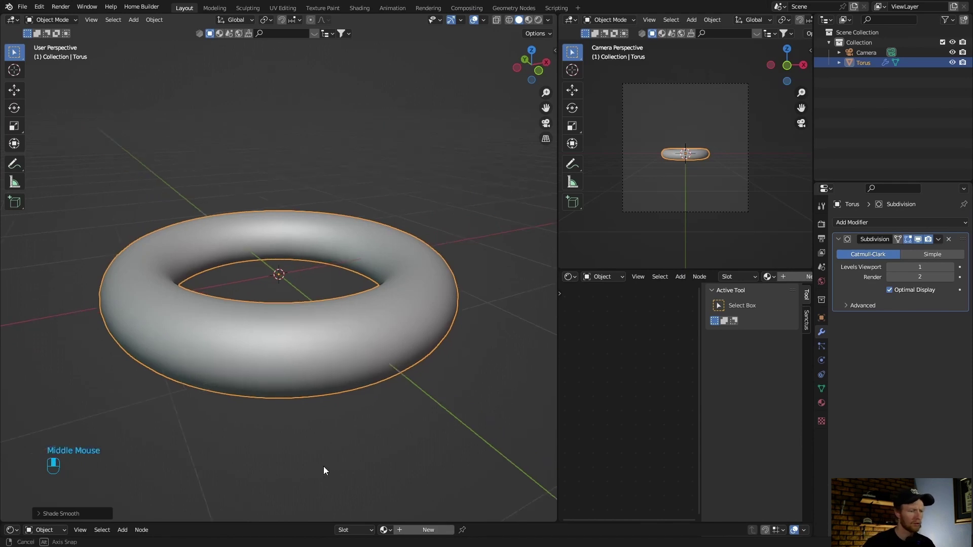
middle_drag(324, 385, 309, 465)
scroll(292, 463, down, 2)
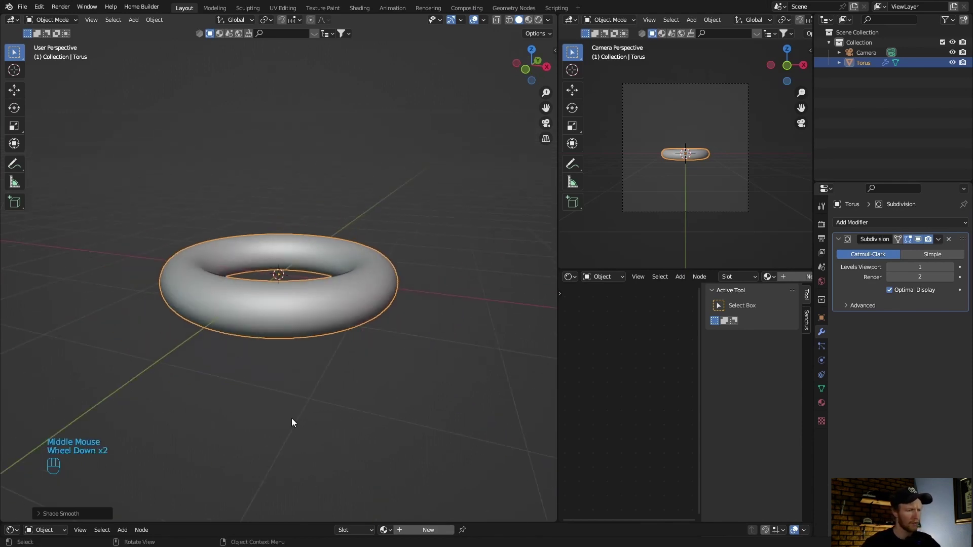
Step: Run Cell Fracture on the torus with noise 1.00 and source limit 200
key(F3)
text(cell)
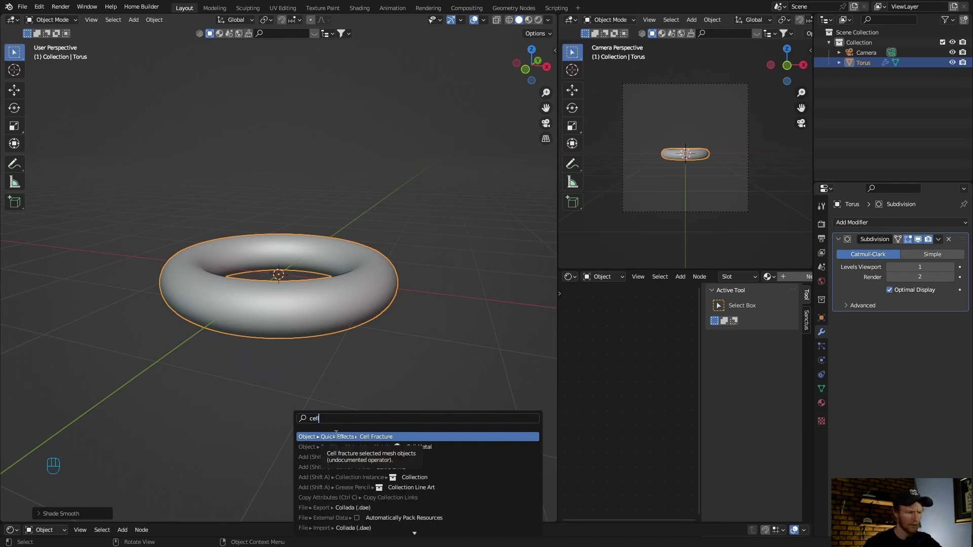
click(335, 434)
click(413, 314)
text(1)
key(Return)
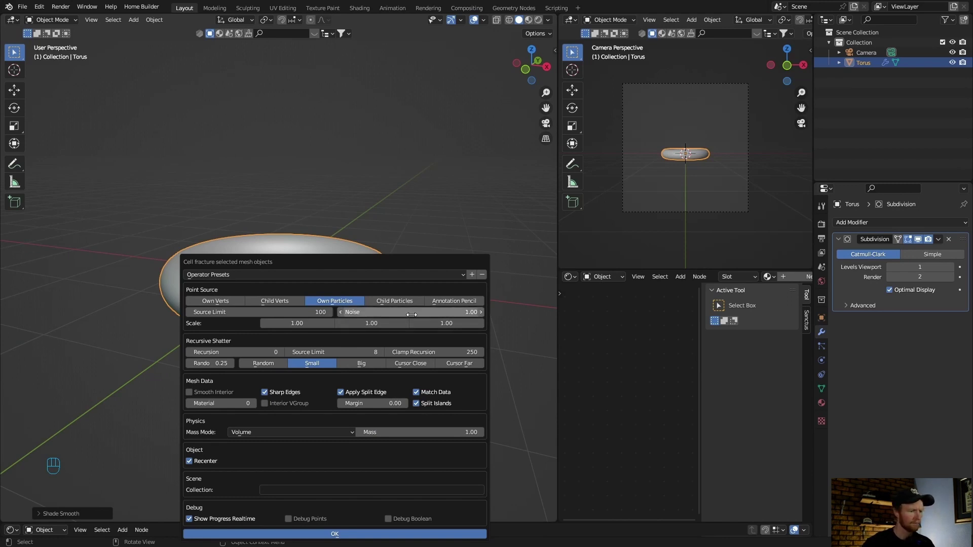
click(261, 314)
text(2)
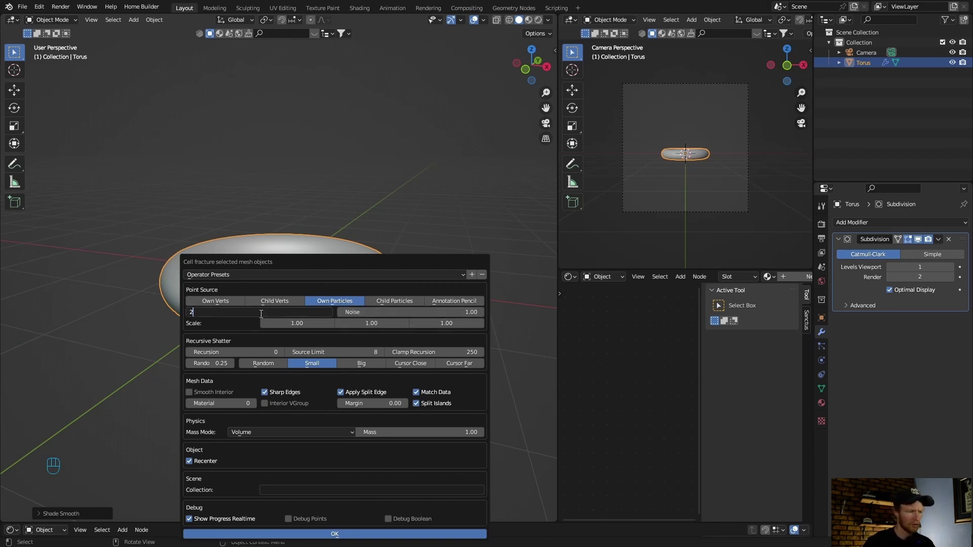
text(00)
key(Return)
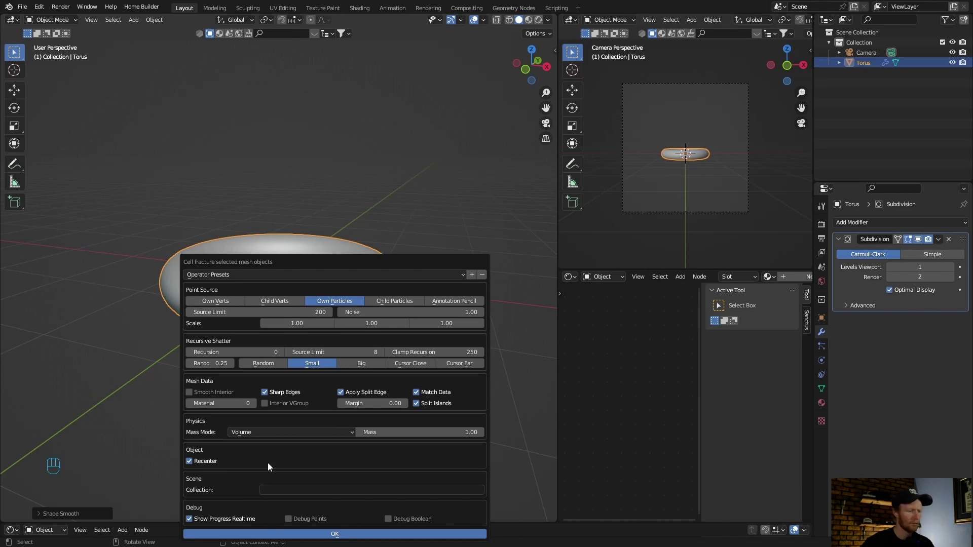
click(307, 534)
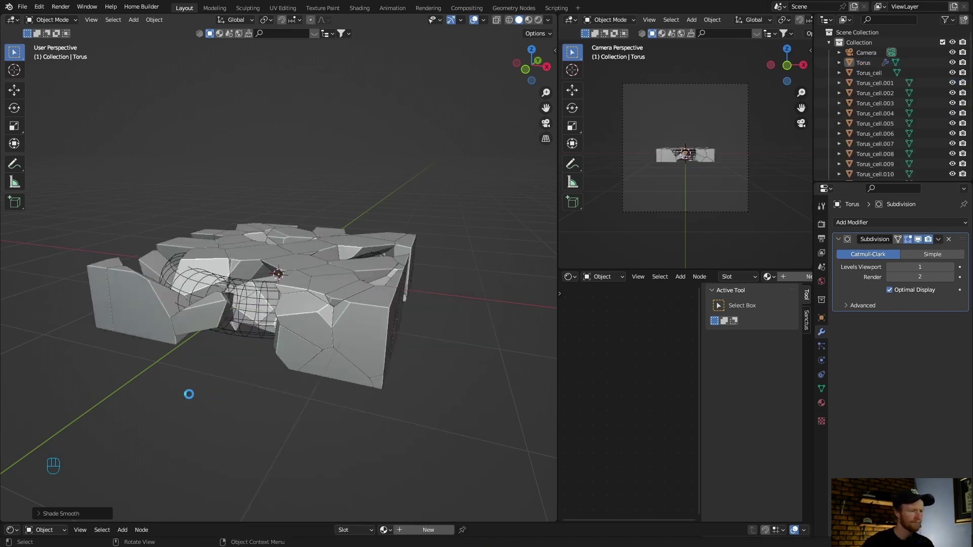
Step: Select the original Torus in the outliner and move it up above the fractured pieces
click(181, 365)
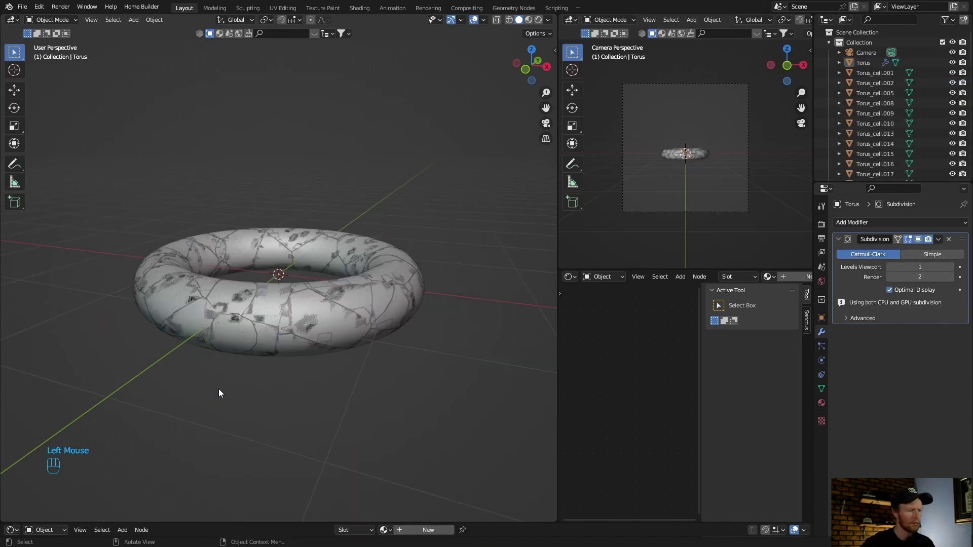
middle_drag(218, 388, 305, 386)
scroll(320, 412, up, 3)
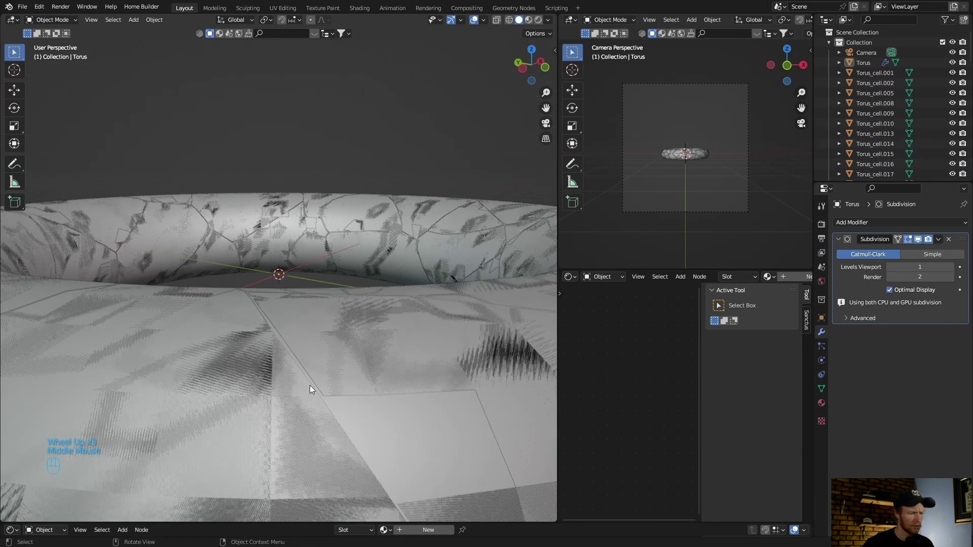
scroll(309, 385, down, 1)
scroll(278, 413, down, 3)
click(862, 63)
key(g)
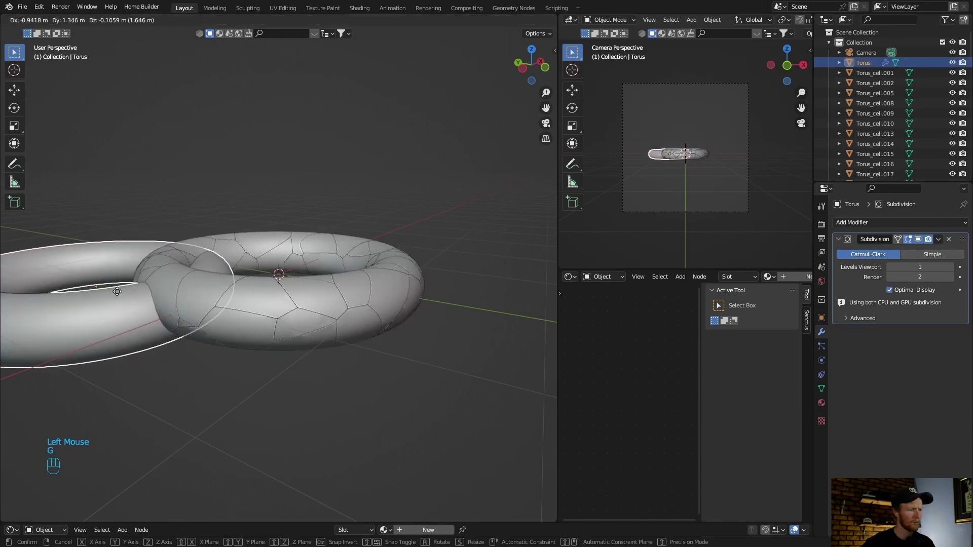
click(309, 146)
middle_drag(201, 242, 340, 269)
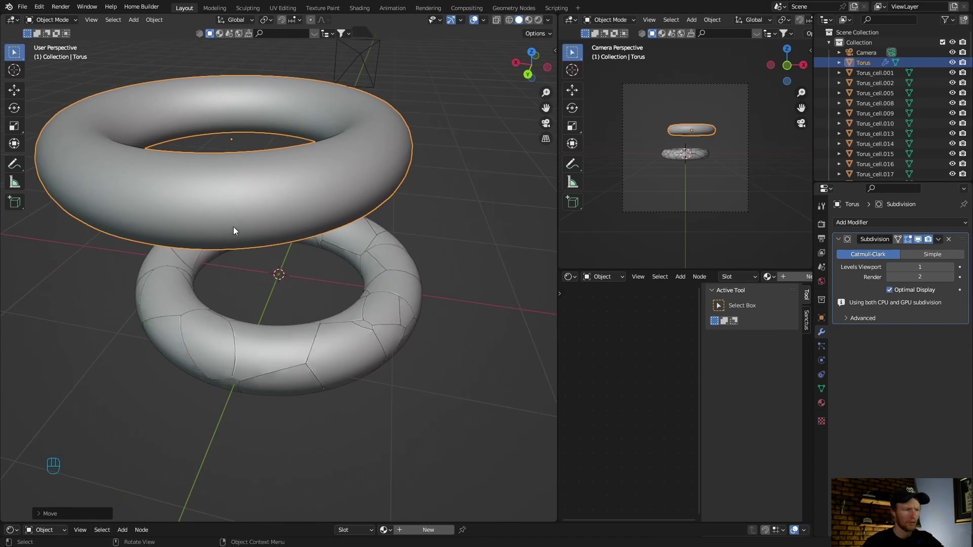
Step: Delete the original solid torus
key(Delete)
middle_drag(226, 237, 77, 189)
click(77, 189)
middle_drag(123, 294, 152, 311)
Step: Box-select all Torus_cell pieces and move them into a new 'Collection 2'
drag(436, 190, 111, 384)
middle_drag(101, 383, 111, 341)
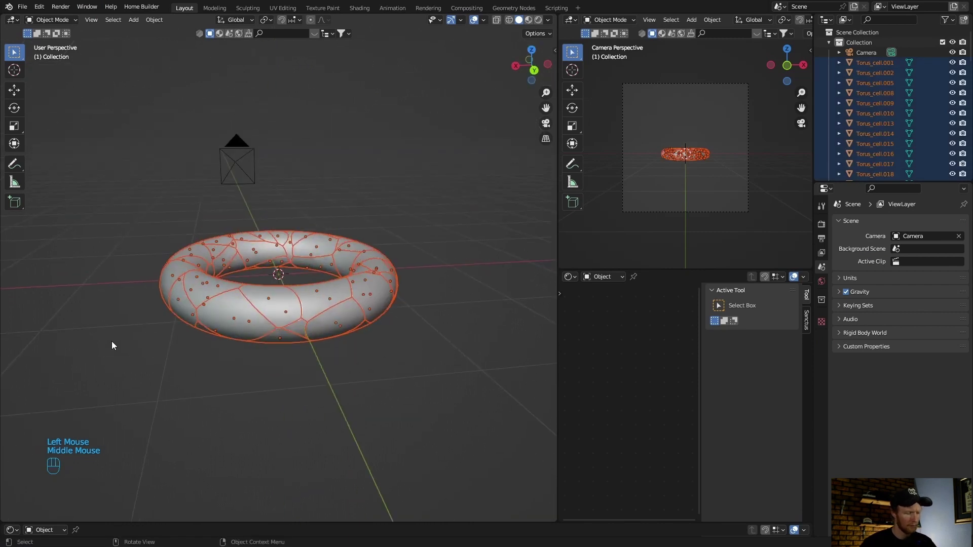
key(m)
click(112, 341)
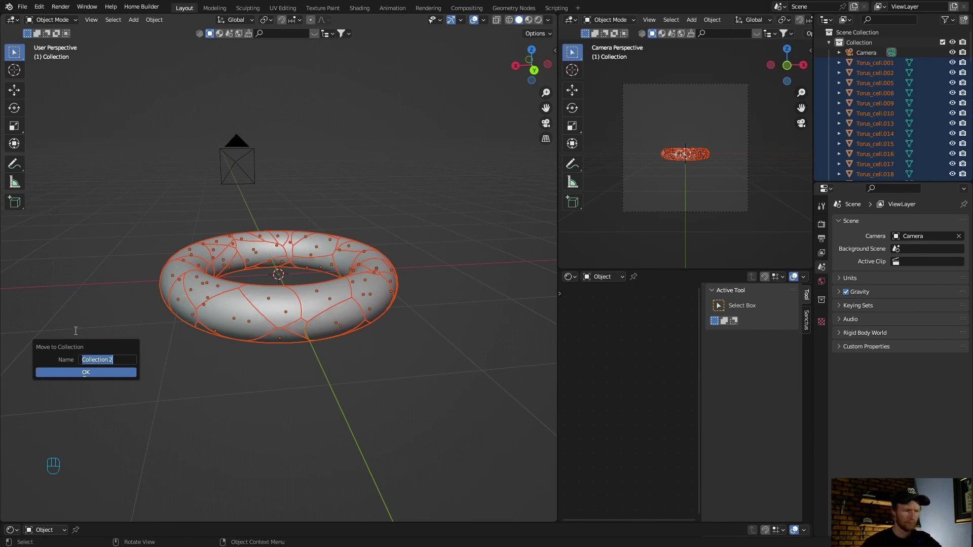
click(75, 332)
click(70, 372)
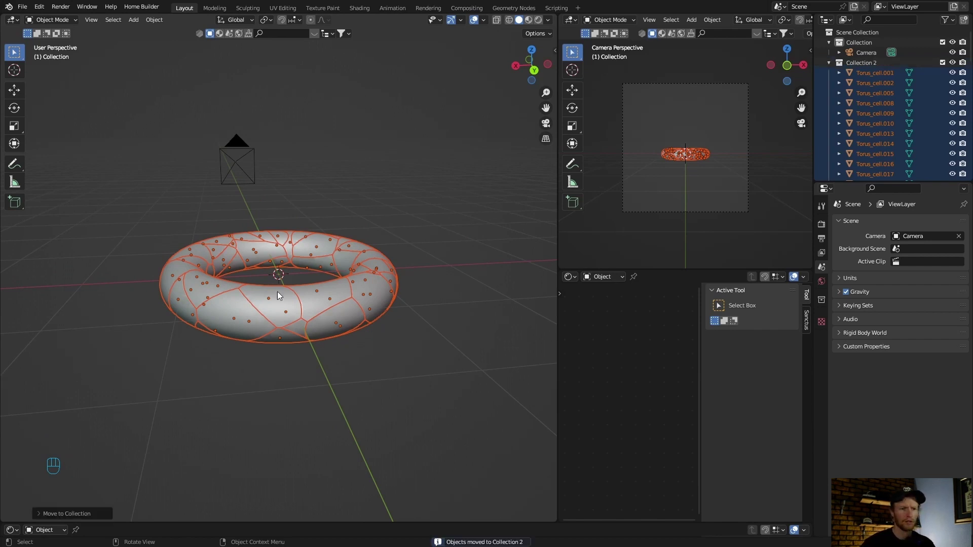
click(829, 62)
click(306, 339)
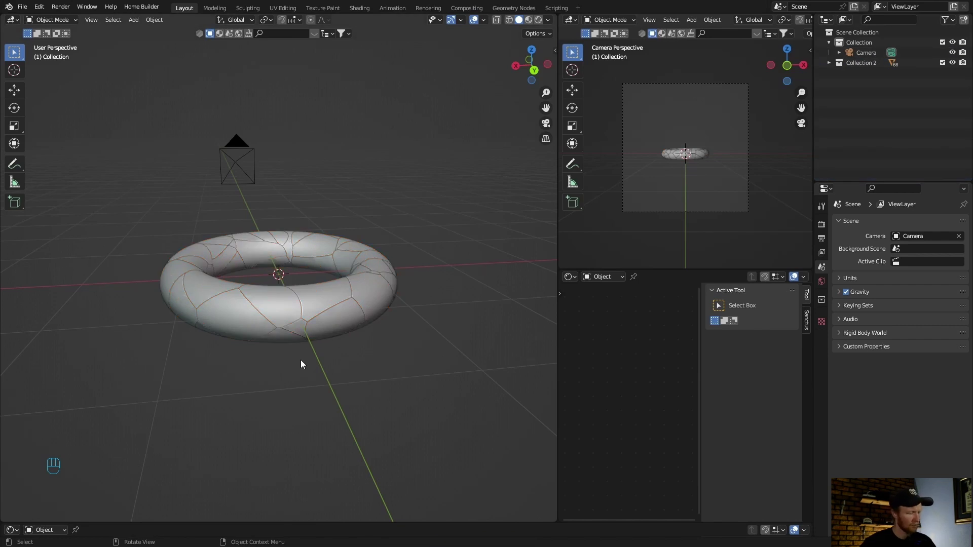
Step: Add a plane and slide it along the X axis beside the fractured torus
key(shift+a)
mouse_move(284, 330)
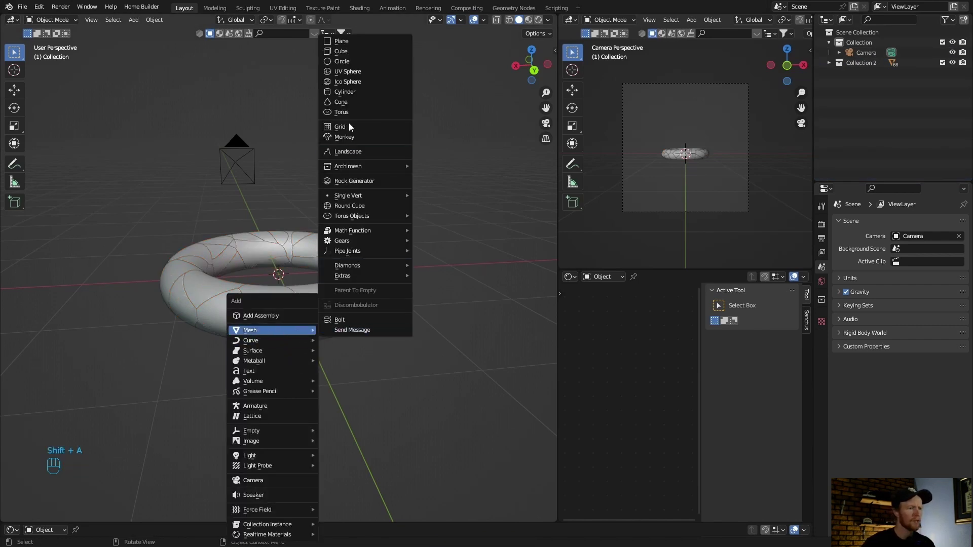
click(352, 42)
middle_drag(317, 366, 305, 369)
scroll(305, 365, down, 2)
key(g)
key(x)
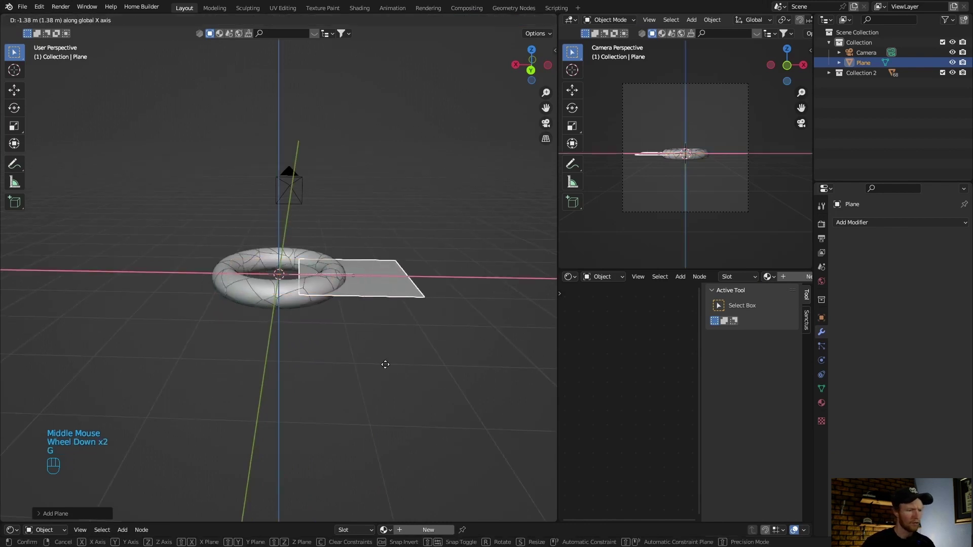
click(445, 367)
mouse_move(282, 372)
middle_down()
mouse_move(265, 373)
mouse_move(279, 371)
middle_up()
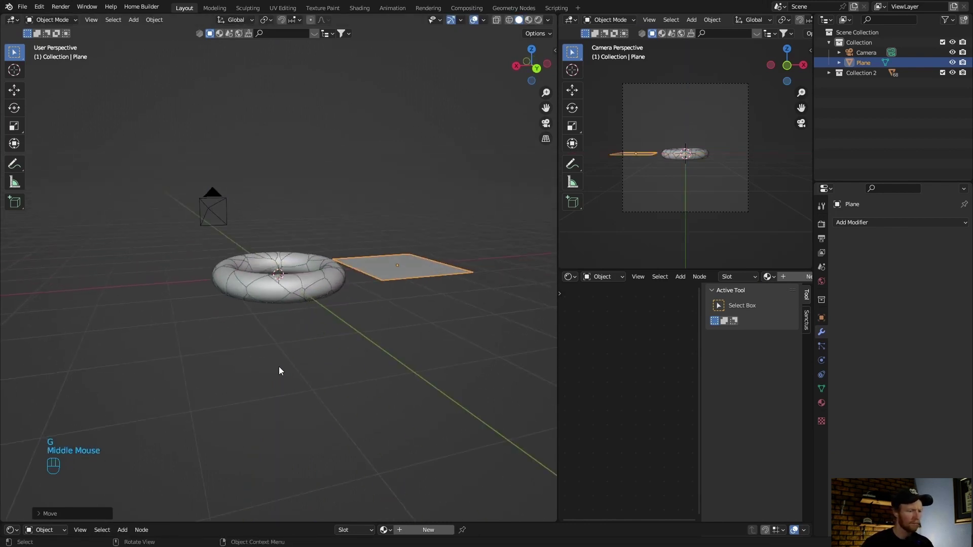
Step: Create a new Geometry Nodes tree on the Plane in the Geometry Nodes workspace
click(512, 9)
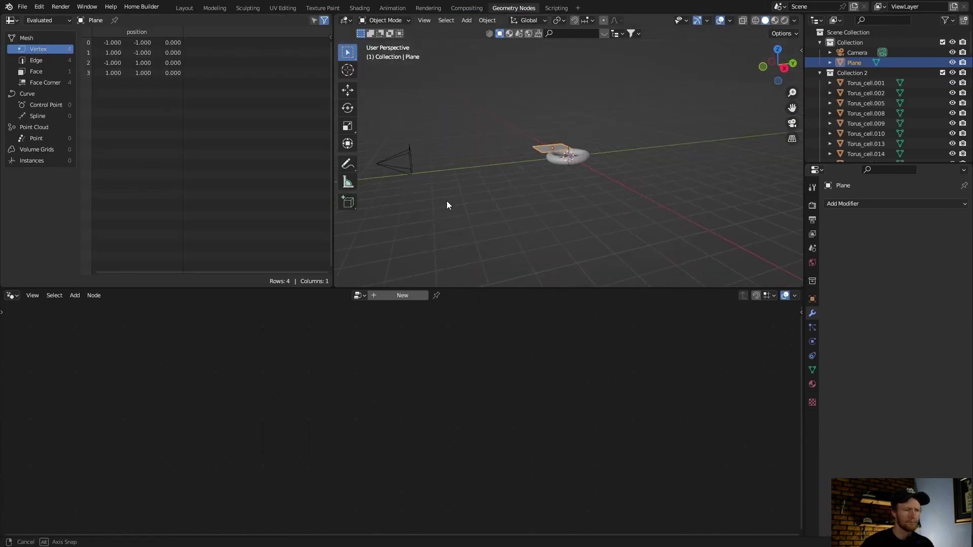
scroll(489, 195, up, 6)
drag(763, 43, 480, 203)
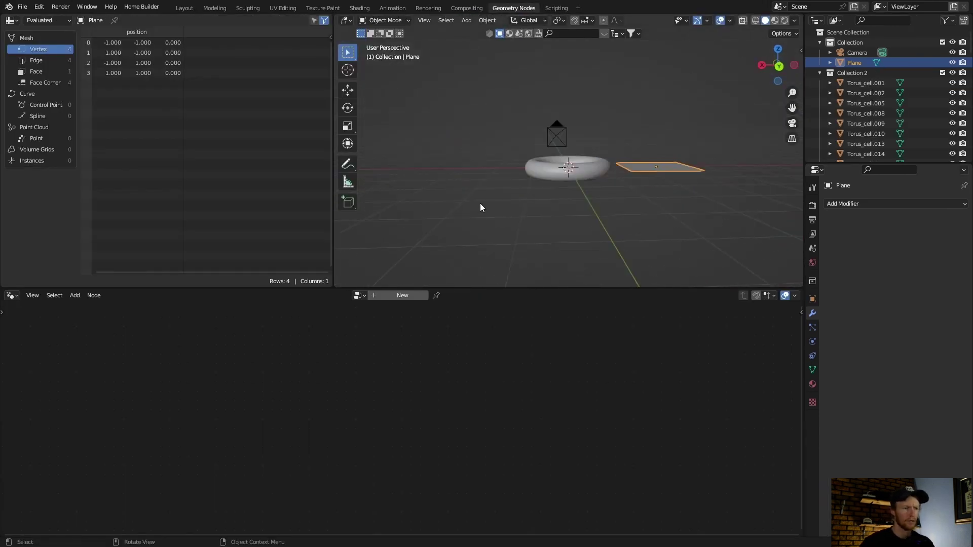
scroll(480, 204, up, 3)
click(400, 295)
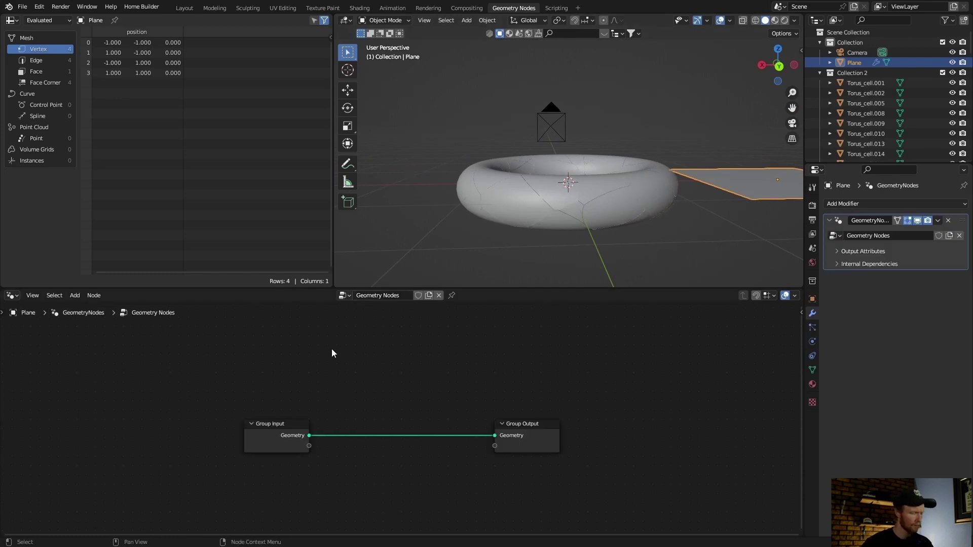
Step: Add a Collection Info node below the input-to-output link
key(shift+a)
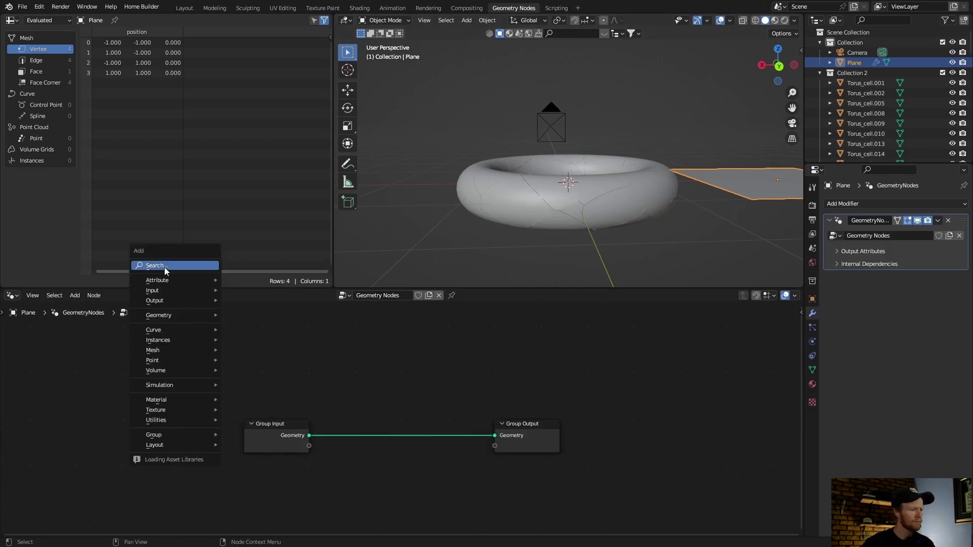
mouse_move(159, 291)
mouse_move(255, 309)
click(348, 310)
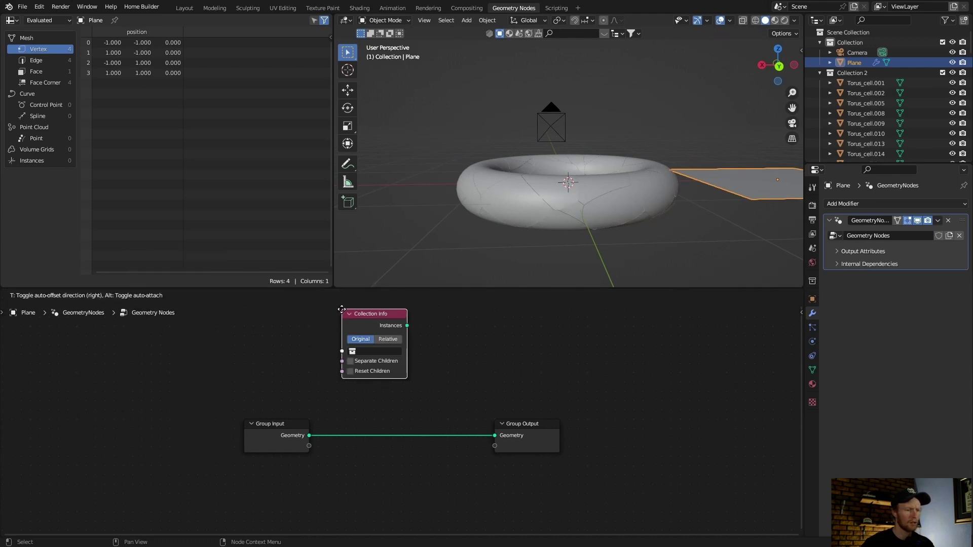
click(360, 452)
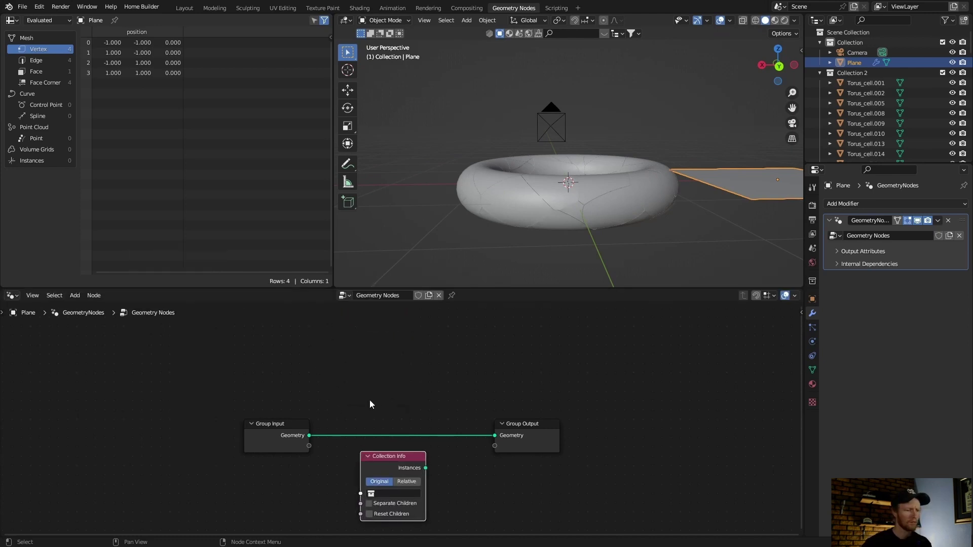
middle_drag(369, 404, 369, 321)
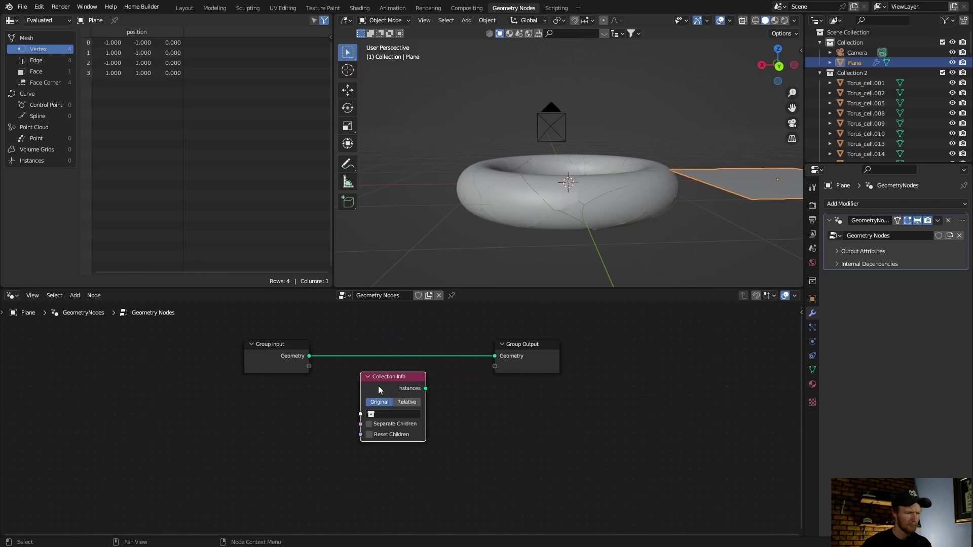
drag(378, 387, 377, 409)
Step: Set the Collection Info node to Collection 2 with Separate Children enabled
click(369, 437)
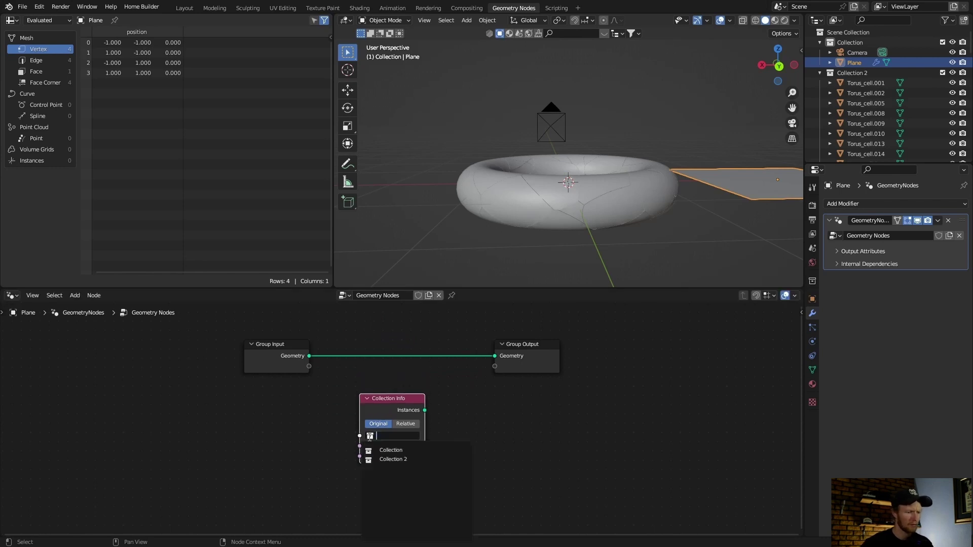
click(388, 460)
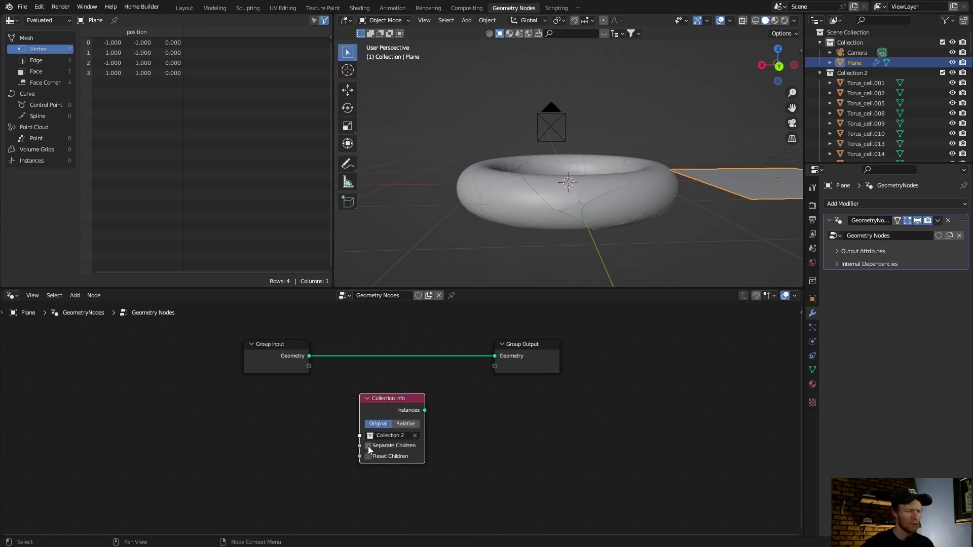
click(368, 446)
drag(424, 410, 454, 391)
Step: Wire Collection Info Instances to Group Output in Relative mode and exclude Collection 2
drag(489, 360, 492, 357)
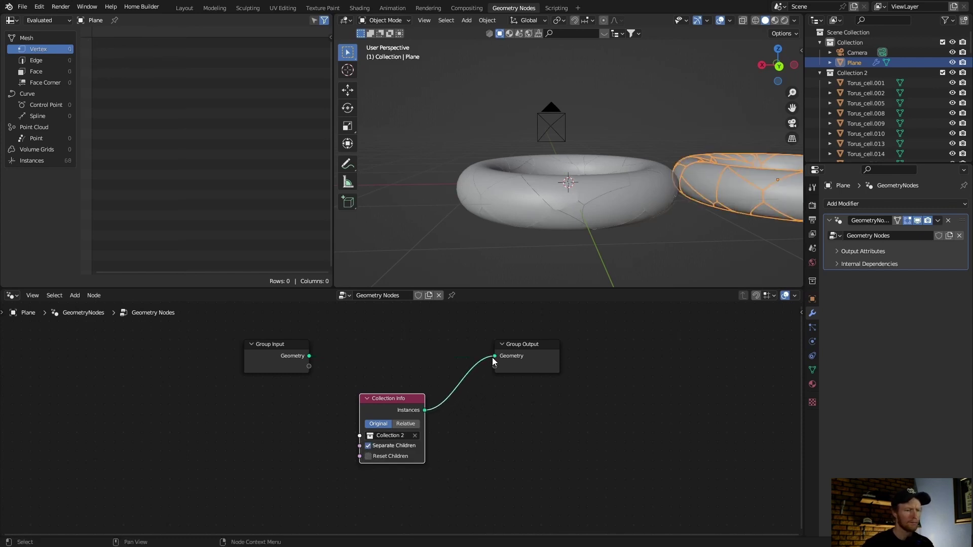
click(405, 424)
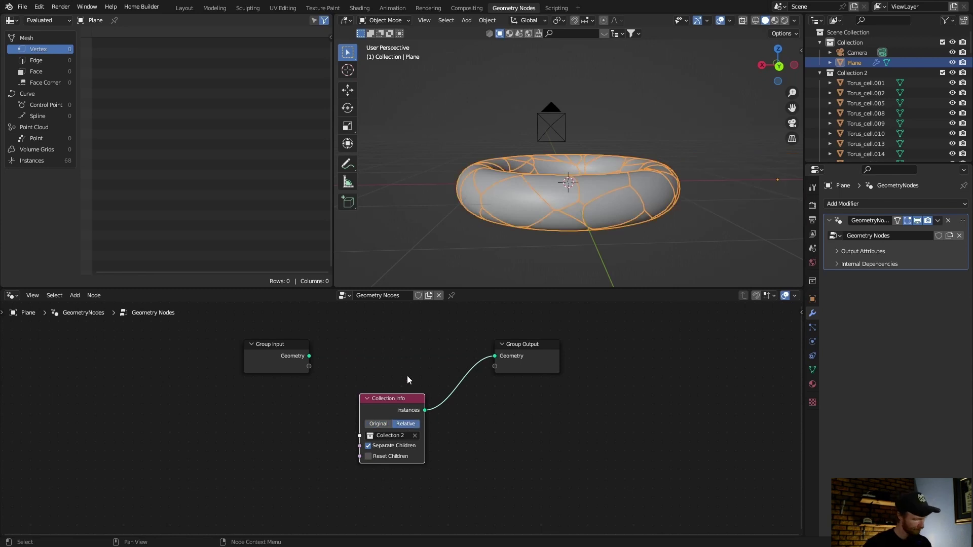
click(953, 73)
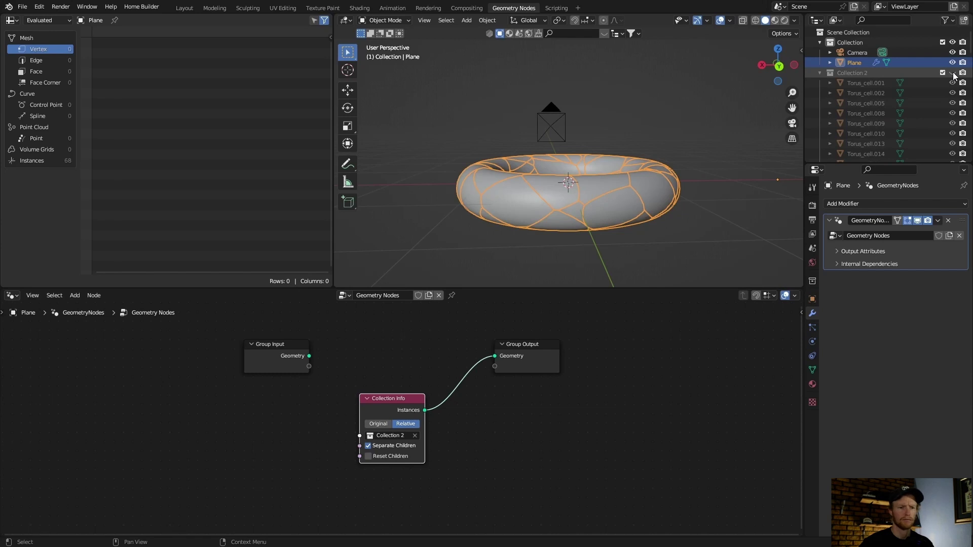
click(943, 72)
drag(370, 409, 333, 408)
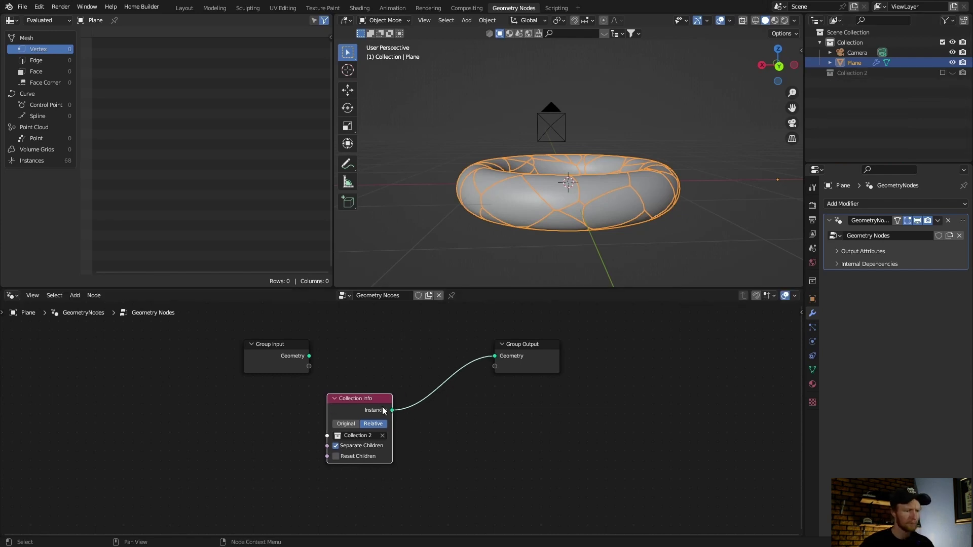
key(shift+a)
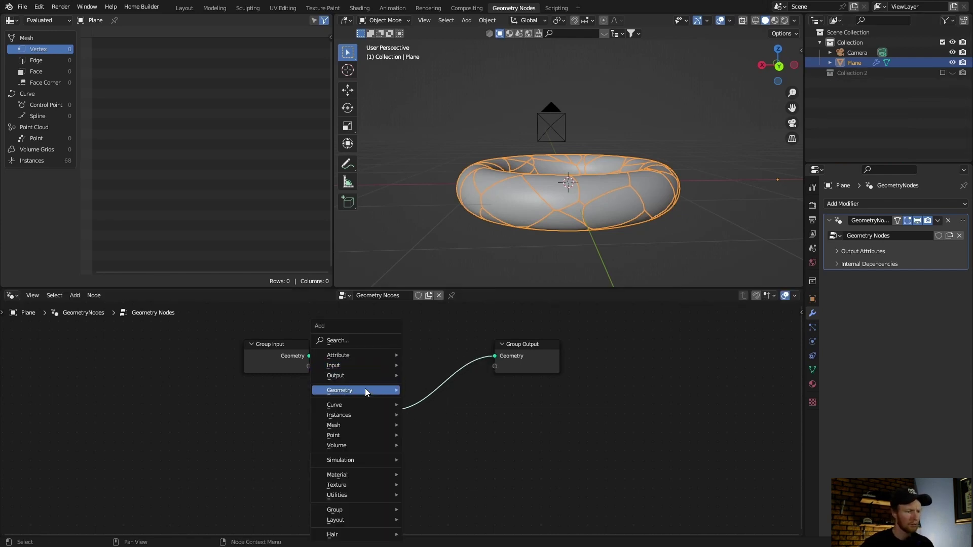
Step: Insert a Scale Instances node on the link before Group Output
mouse_move(332, 415)
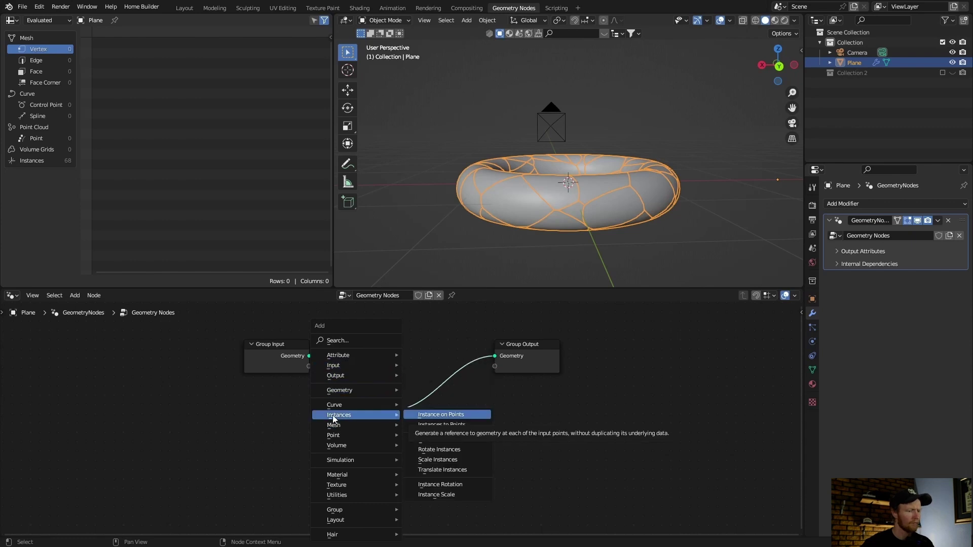
click(439, 459)
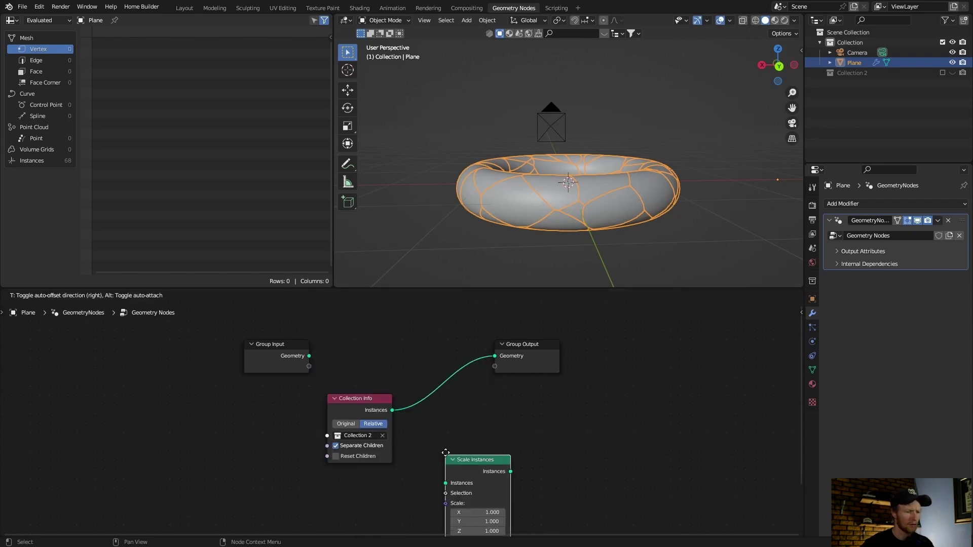
click(431, 349)
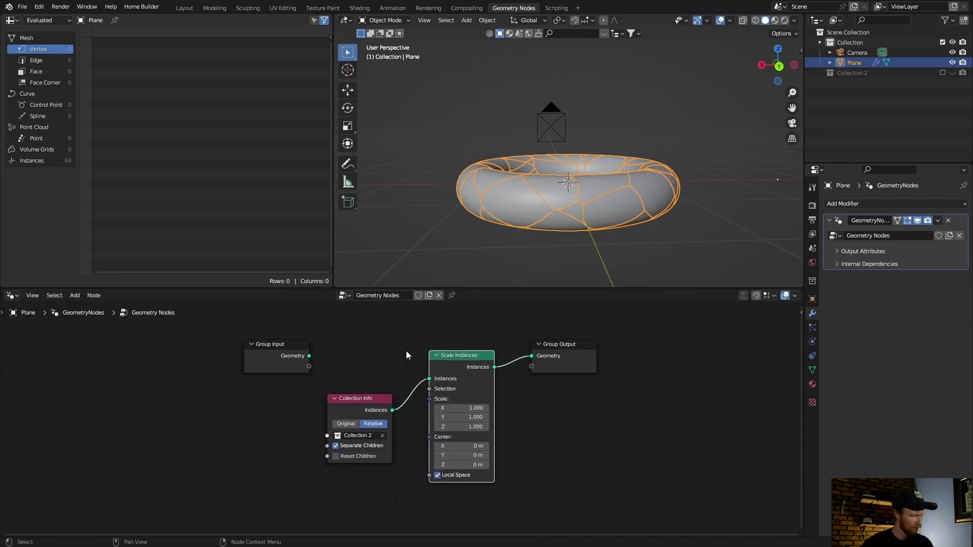
drag(579, 366, 633, 367)
Step: Chain Rotate Instances and Translate Instances nodes after it before Group Output
key(shift+a)
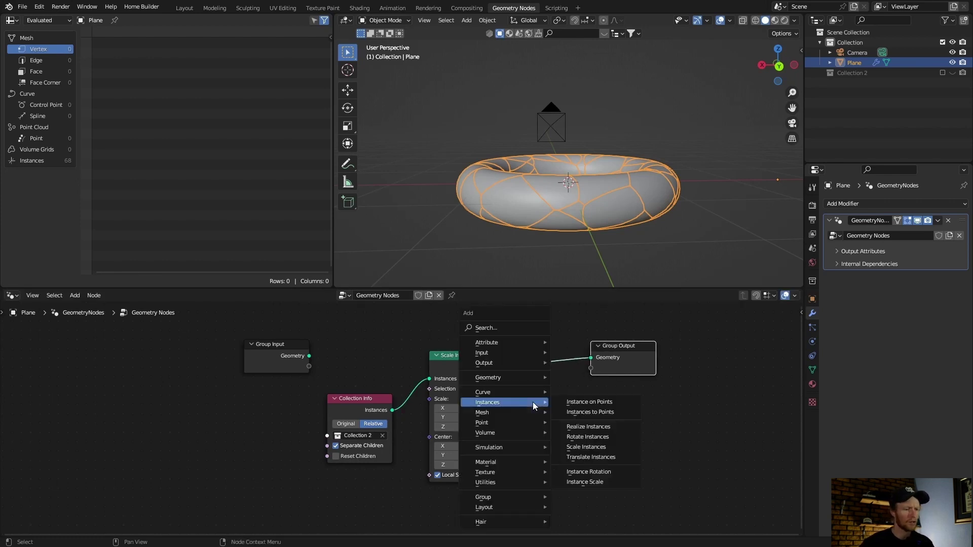
mouse_move(506, 363)
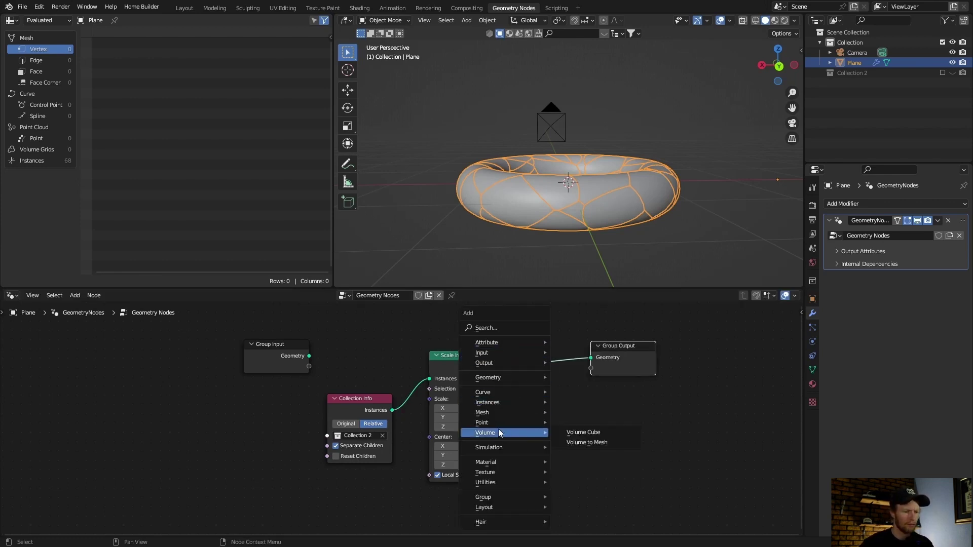
mouse_move(504, 400)
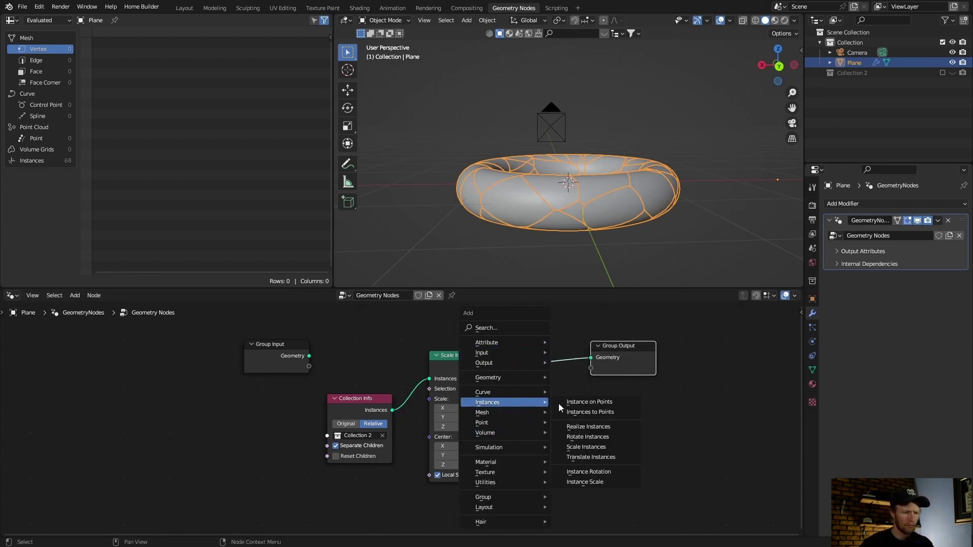
click(583, 434)
click(517, 316)
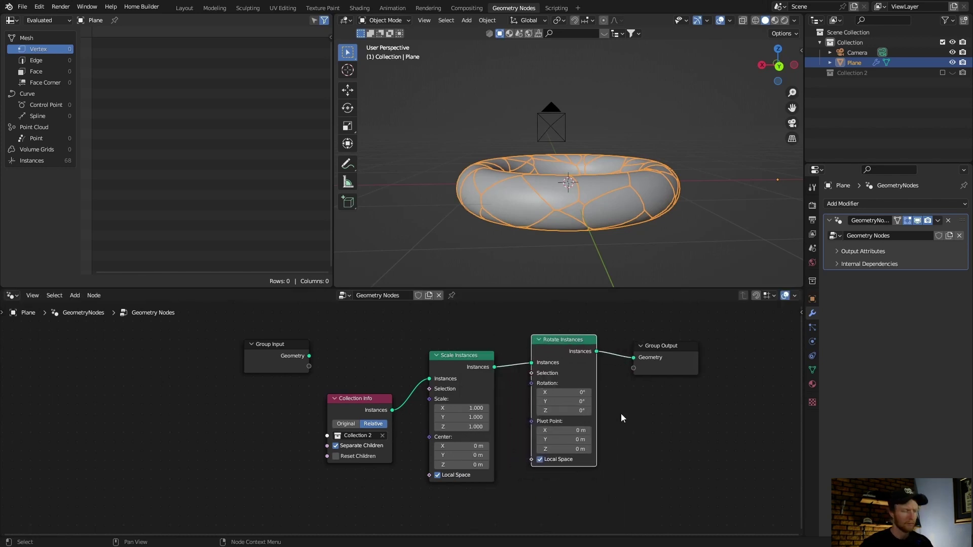
key(shift+a)
mouse_move(622, 416)
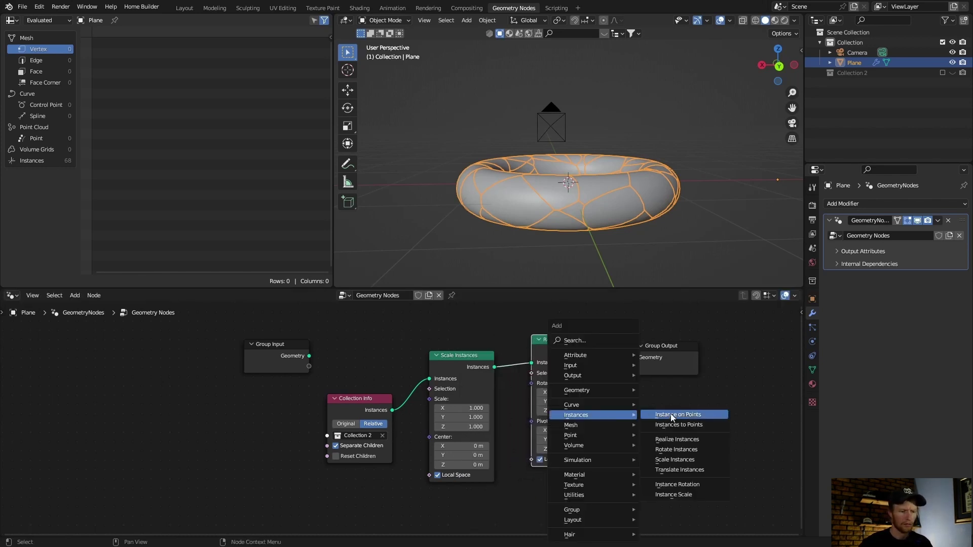
click(679, 470)
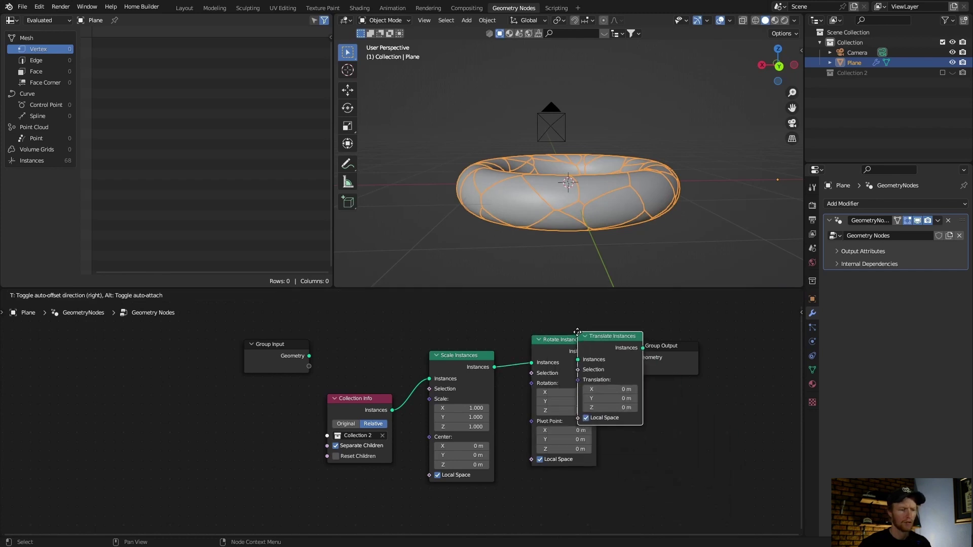
click(650, 383)
middle_drag(694, 455, 634, 463)
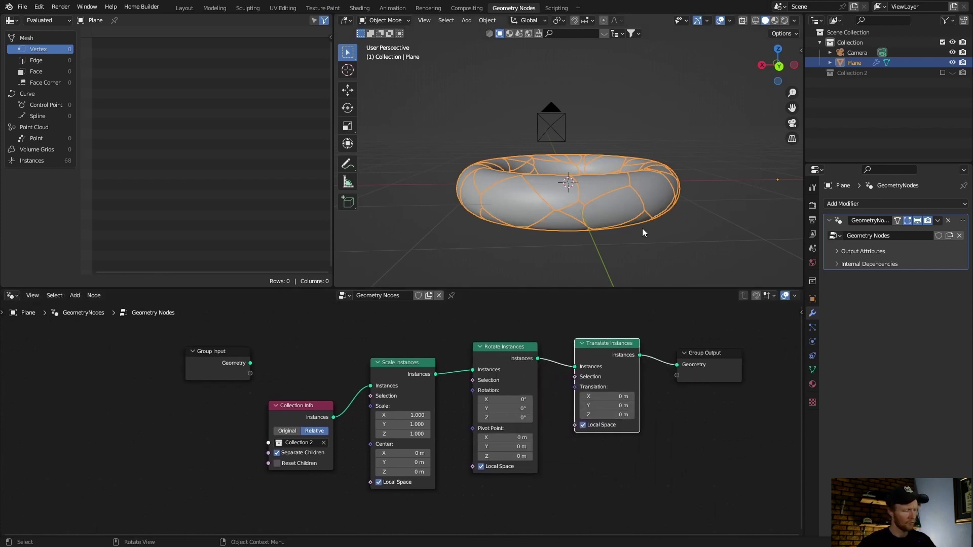
Step: Add a plain axes Empty and move it to the right of the torus
key(shift+a)
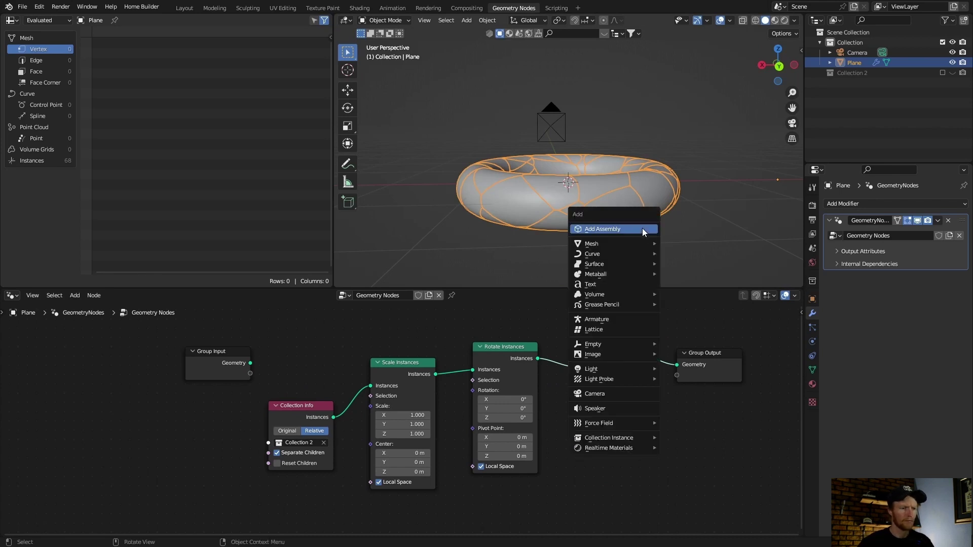
mouse_move(616, 243)
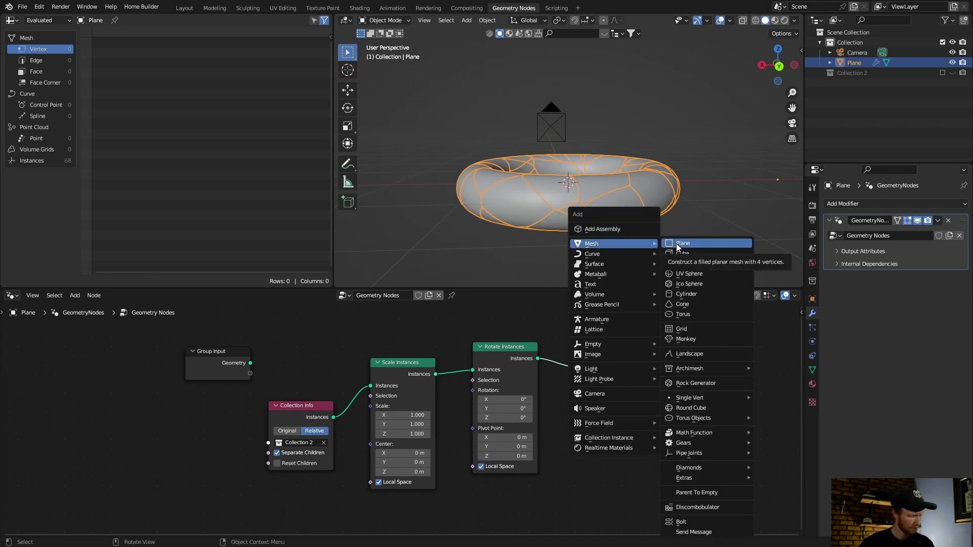
click(671, 336)
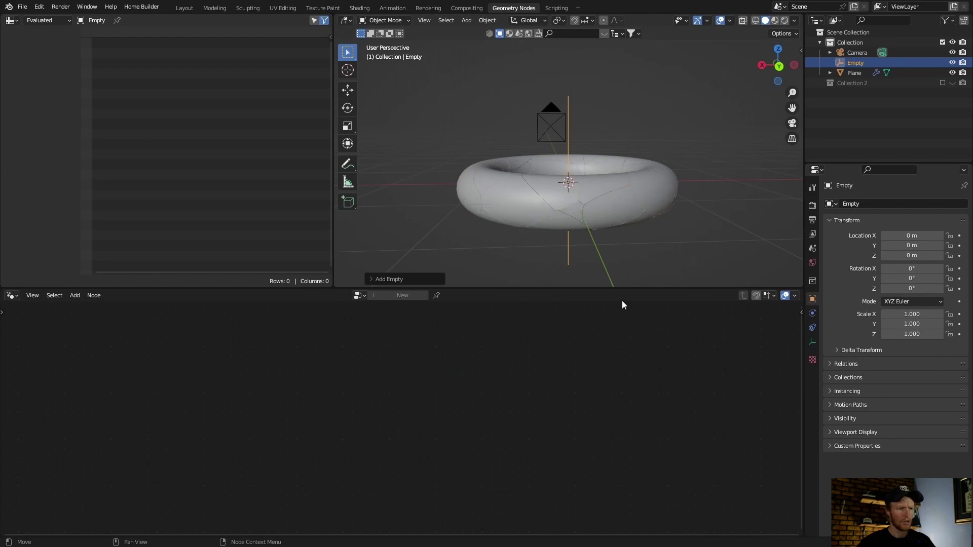
key(g)
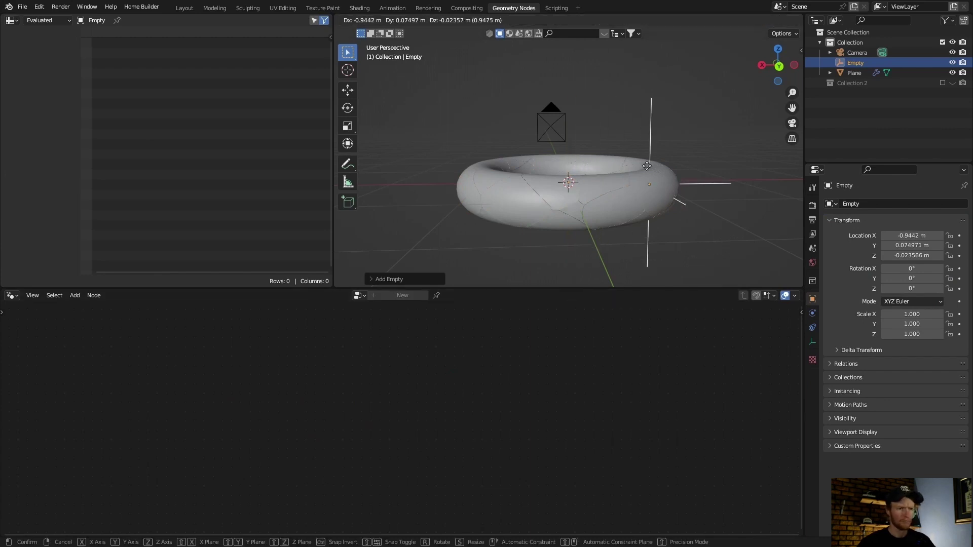
click(737, 161)
Step: Bring the Empty into the Plane's node tree as an Object Info node set to Relative
click(648, 213)
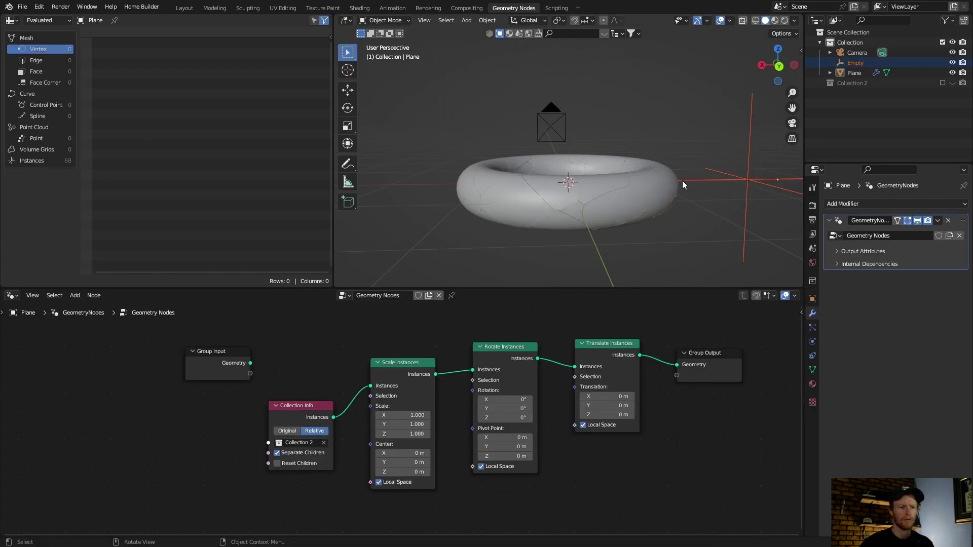
click(858, 64)
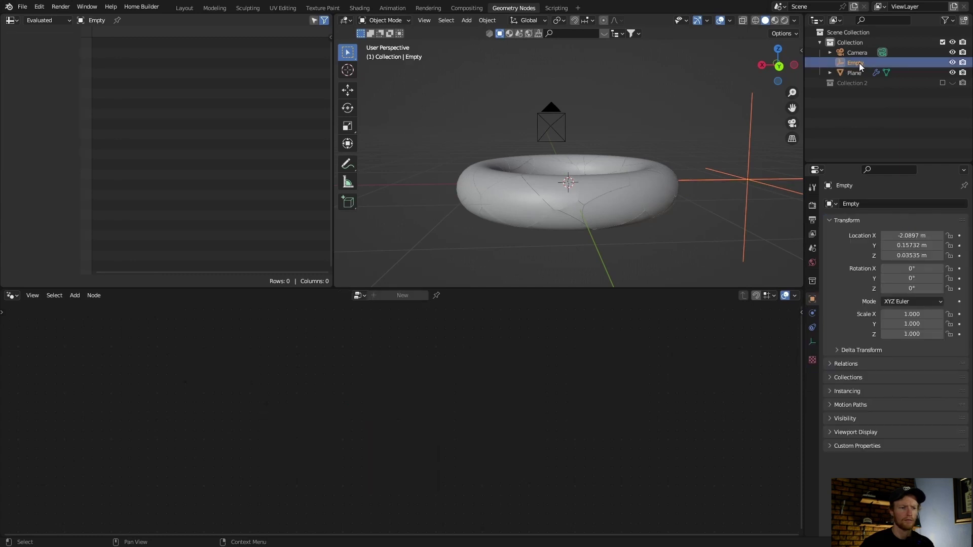
click(855, 70)
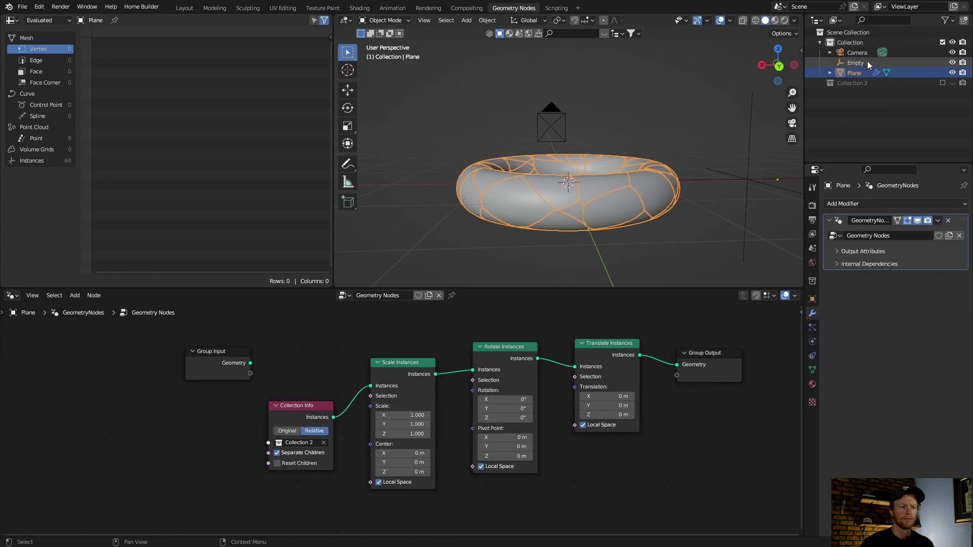
drag(863, 62, 212, 506)
click(218, 497)
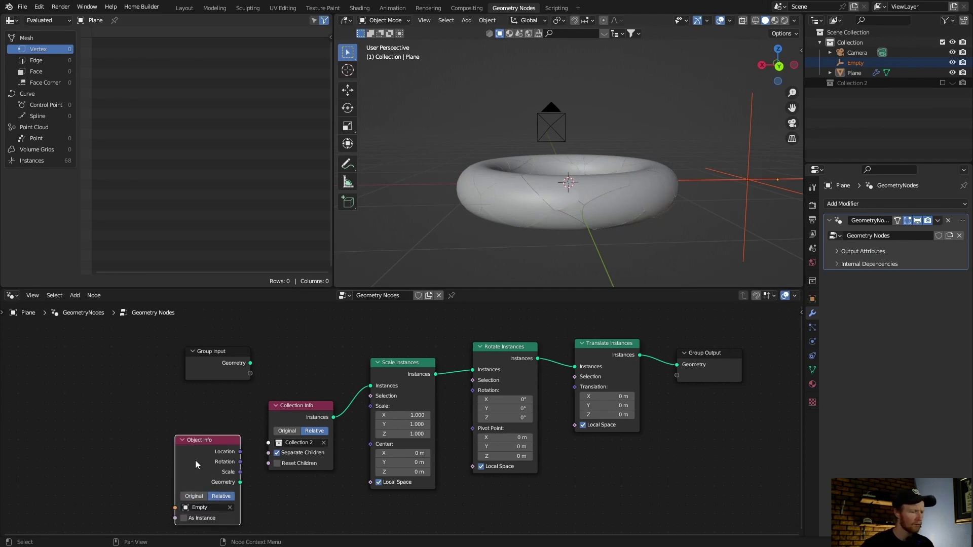
Step: Add a Position node beside the Group Input node
key(shift+a)
mouse_move(193, 405)
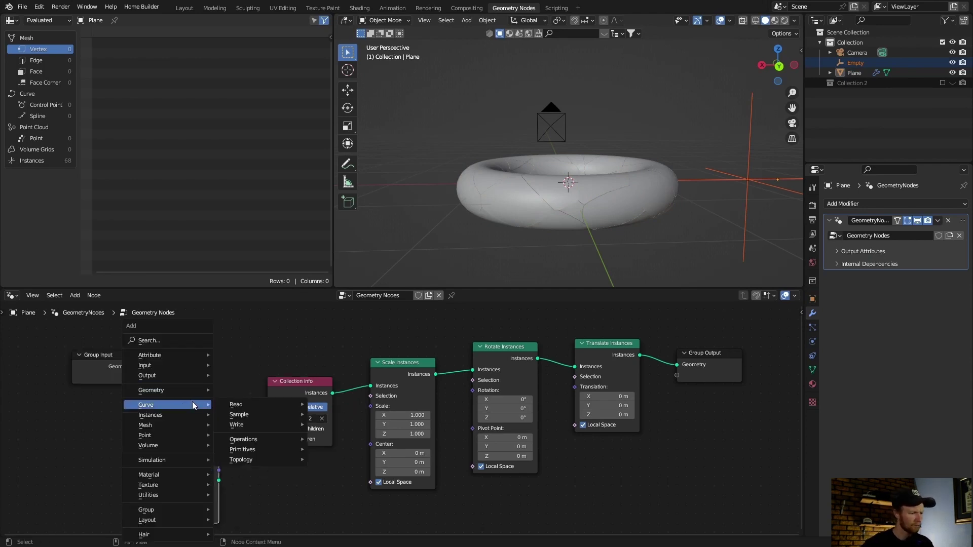
click(157, 338)
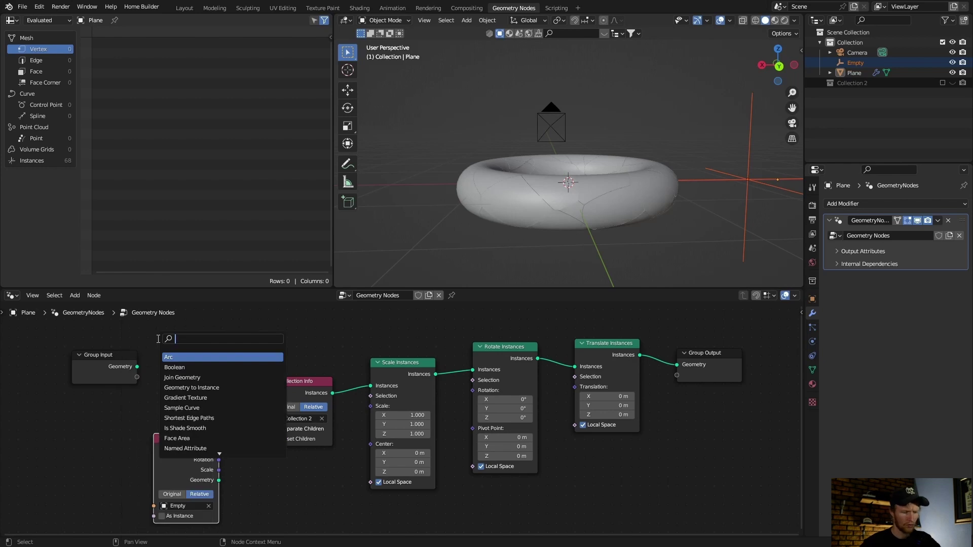
text(posi)
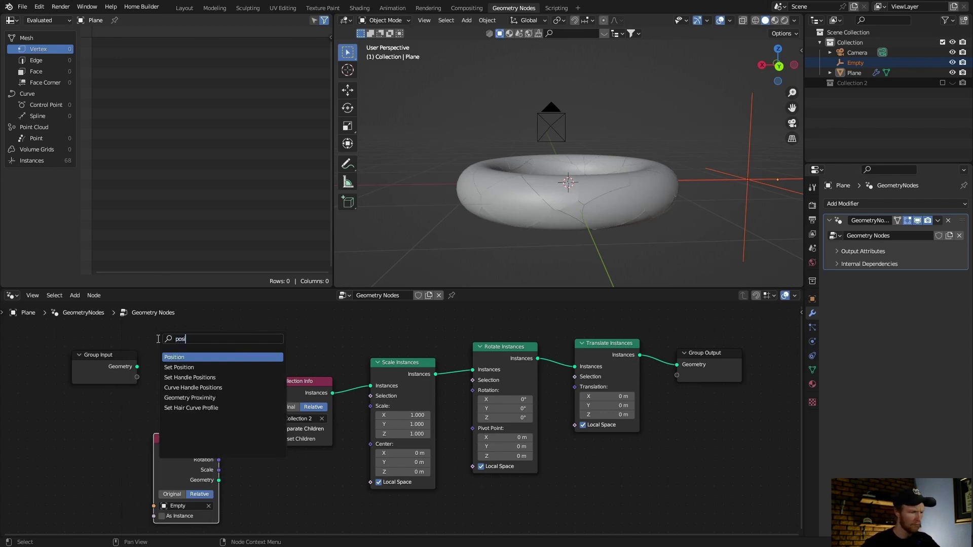
key(Return)
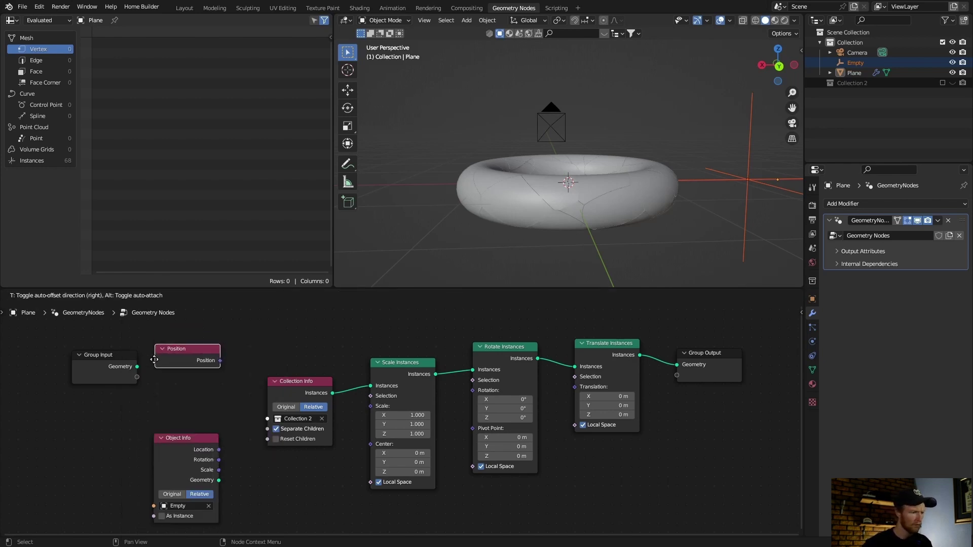
click(155, 405)
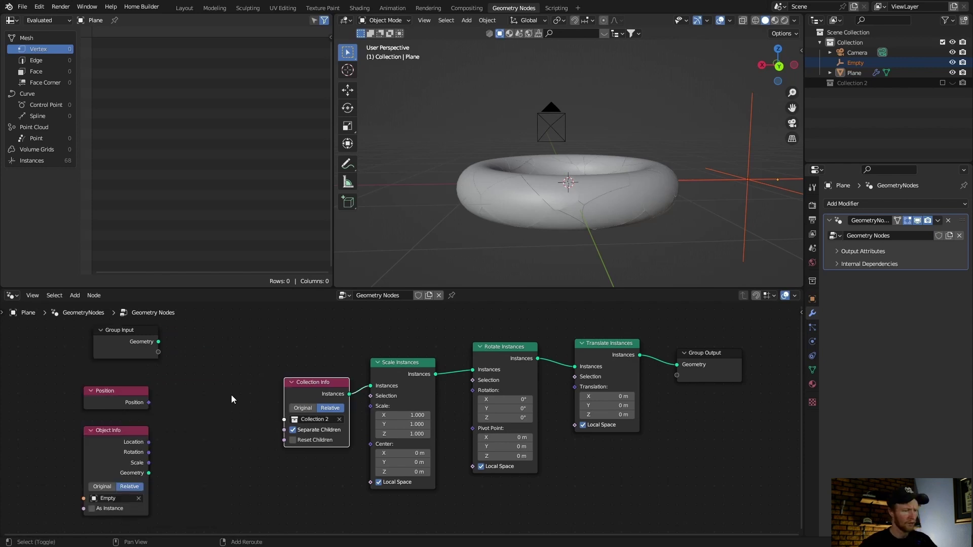
Step: Add a Vector Math node set to Distance, feed Position into it, and tidy the nodes
key(shift+a)
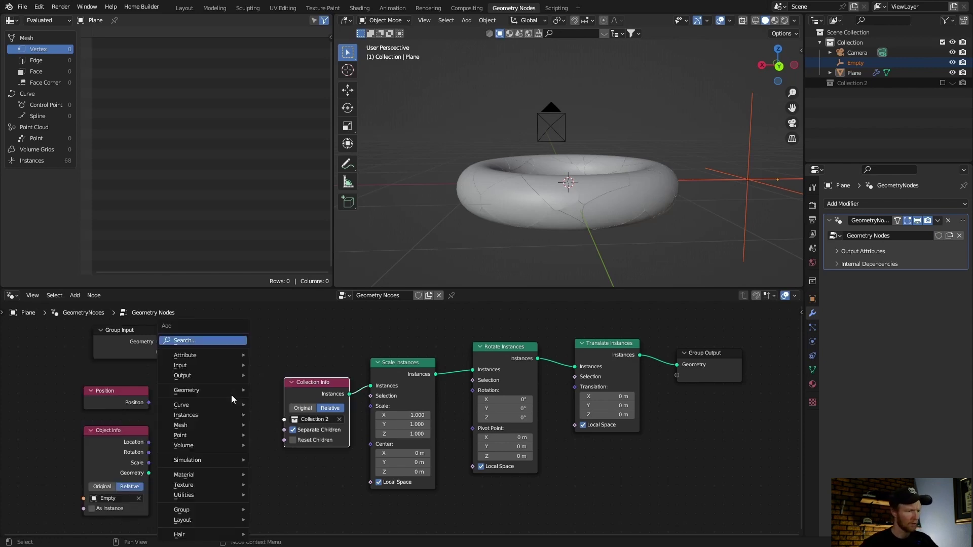
click(205, 341)
text(ve)
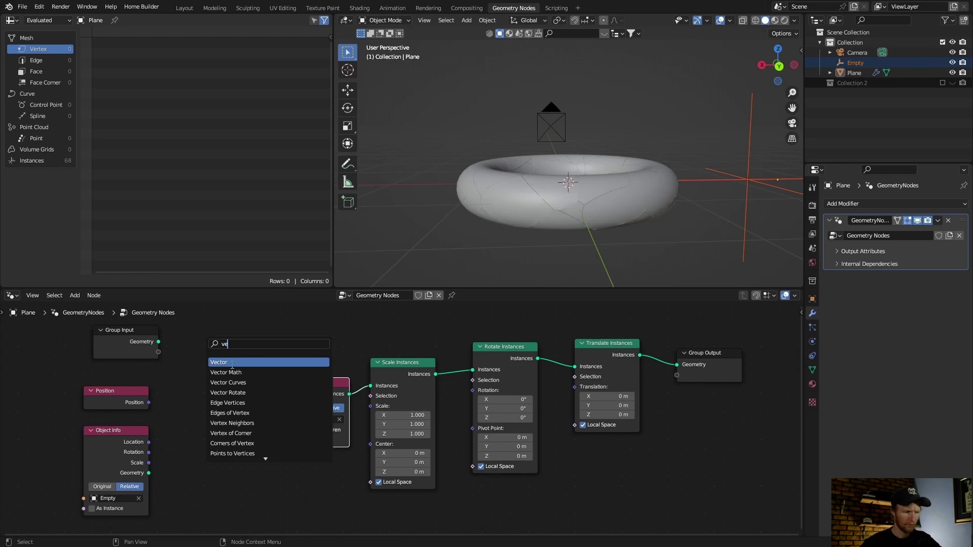
click(230, 373)
click(204, 407)
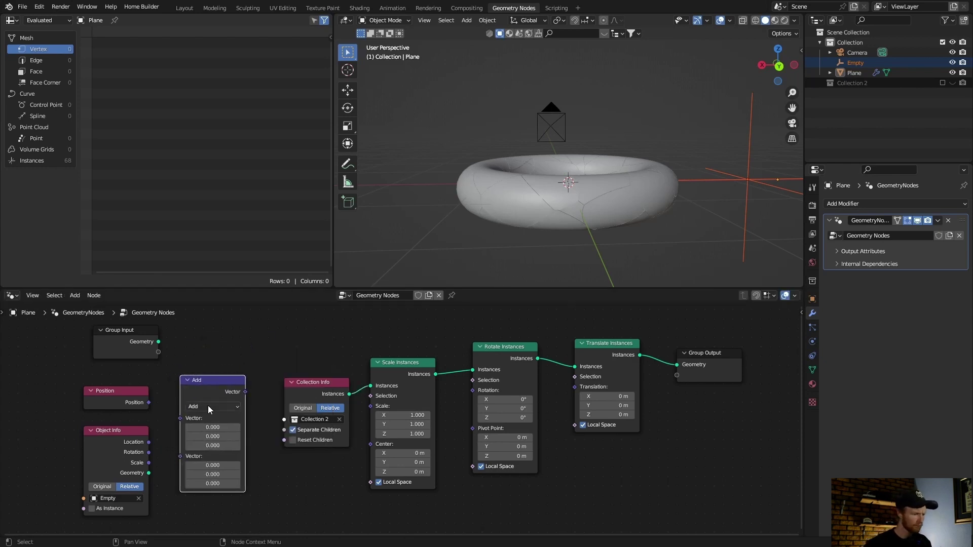
click(208, 406)
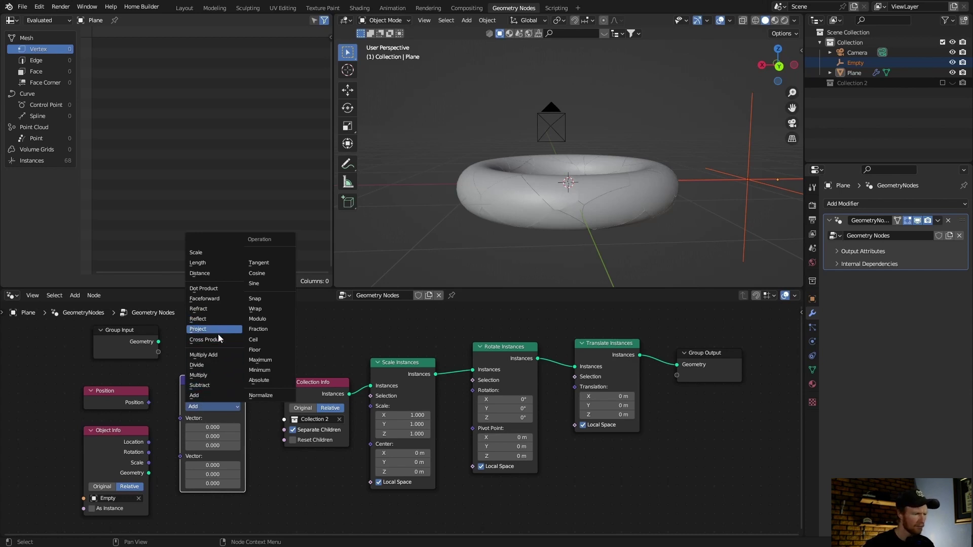
click(209, 274)
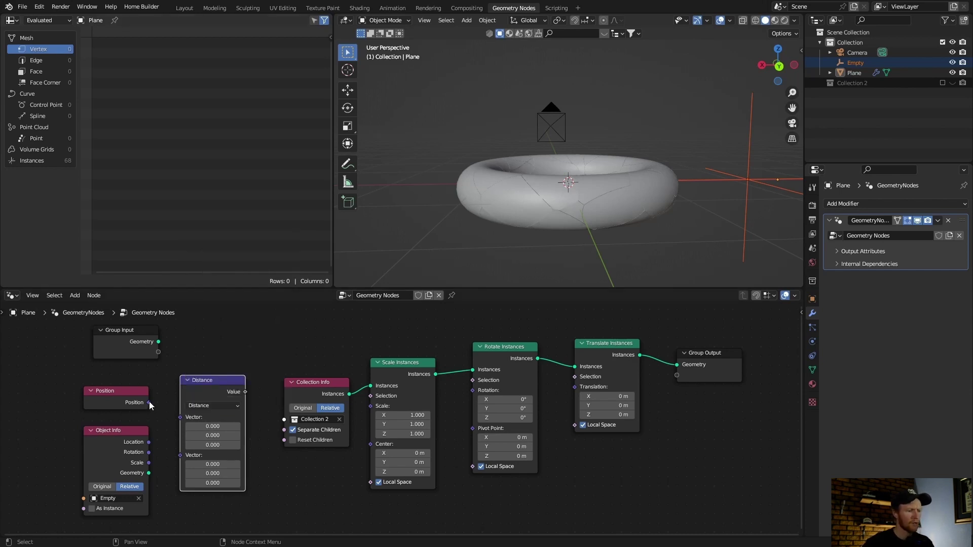
drag(149, 401, 180, 428)
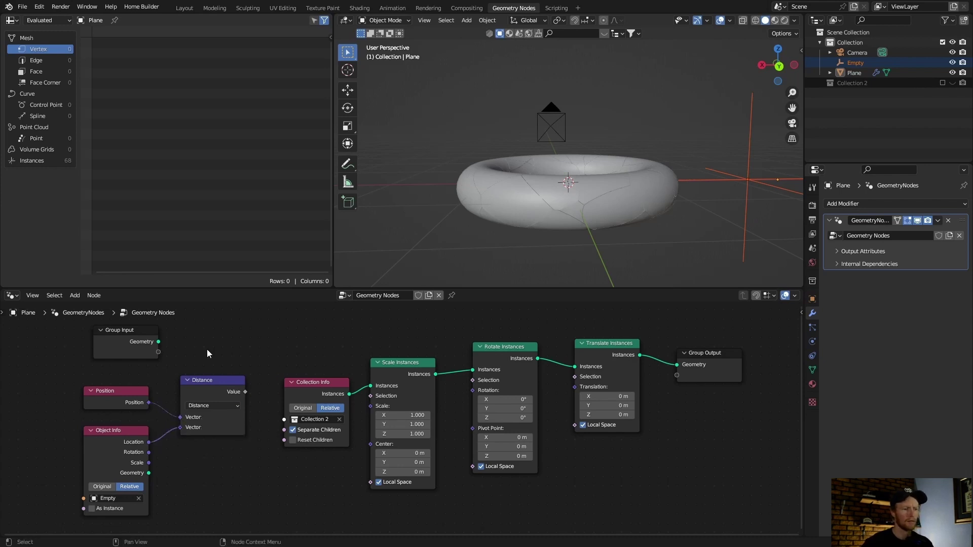
scroll(207, 348, down, 1)
drag(174, 381, 105, 374)
drag(161, 431, 86, 429)
drag(267, 402, 185, 419)
Step: Add a Map Range node fed by Distance, driving Scale Instances' Scale
key(shift+a)
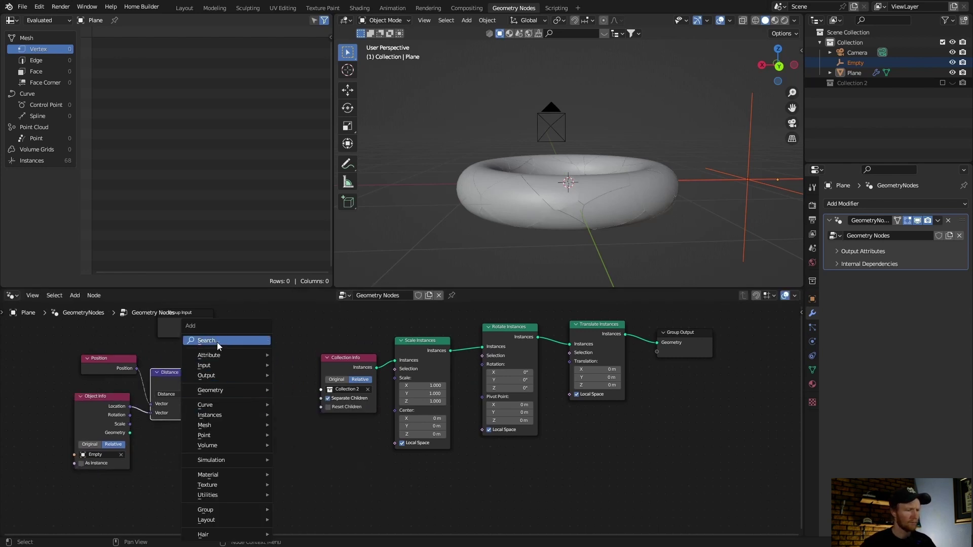
click(217, 341)
text(map)
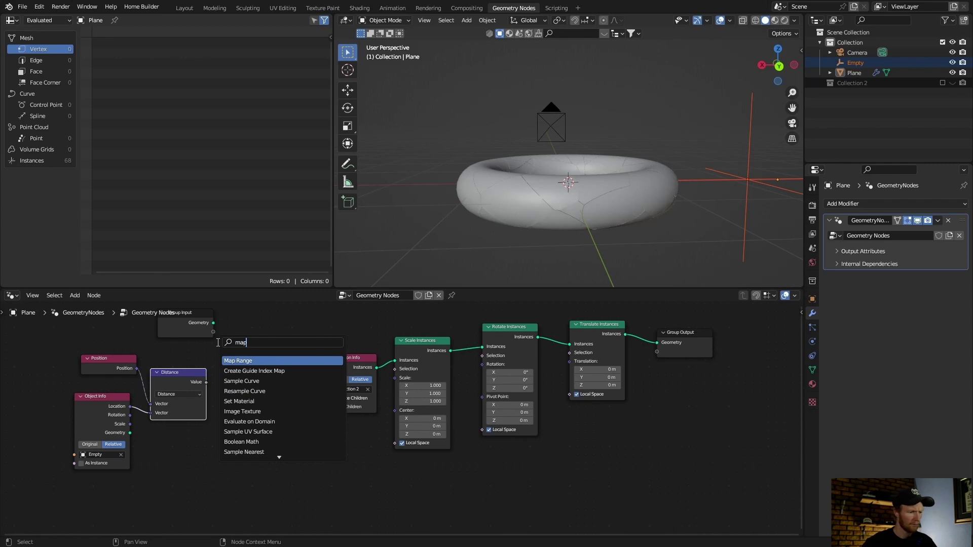
key(Escape)
key(shift+a)
click(220, 347)
text(map)
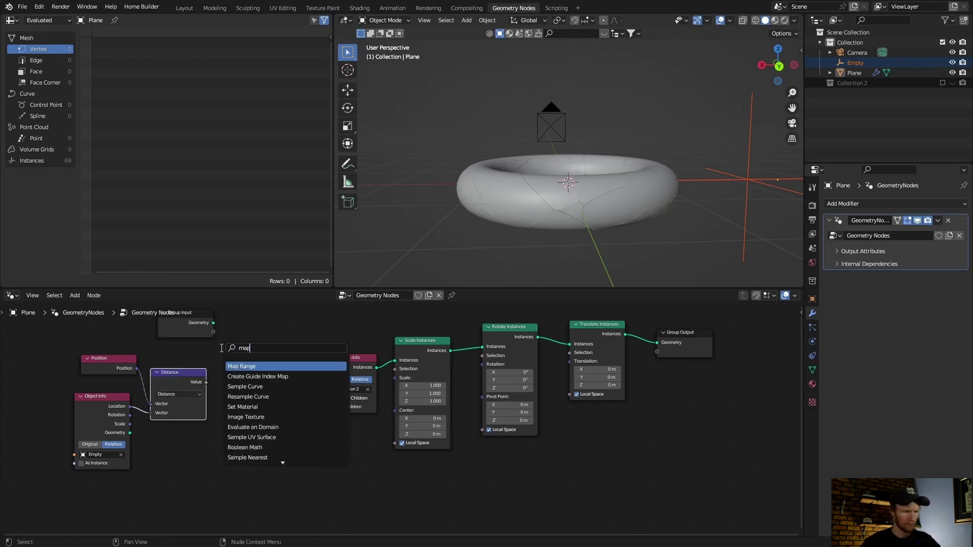
key(Return)
click(234, 375)
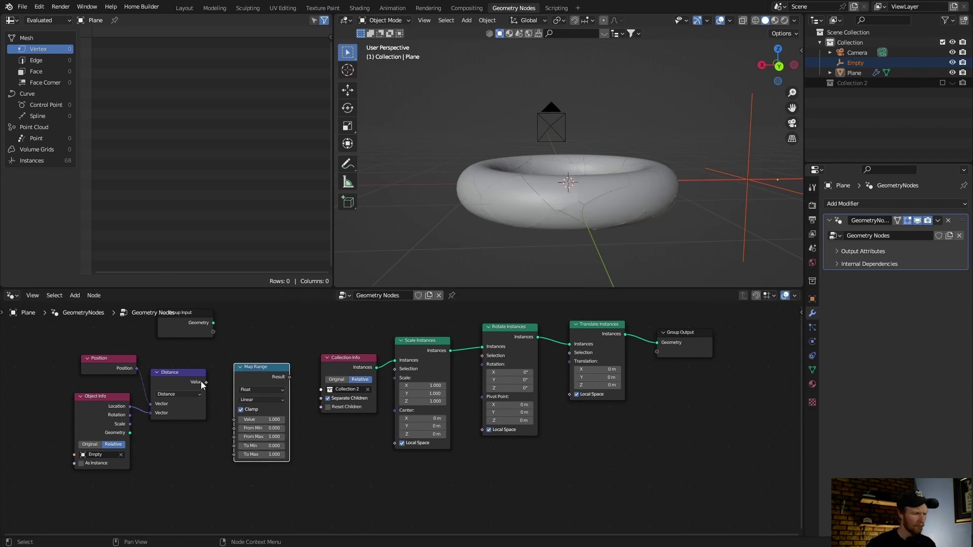
drag(204, 382, 234, 421)
key(r)
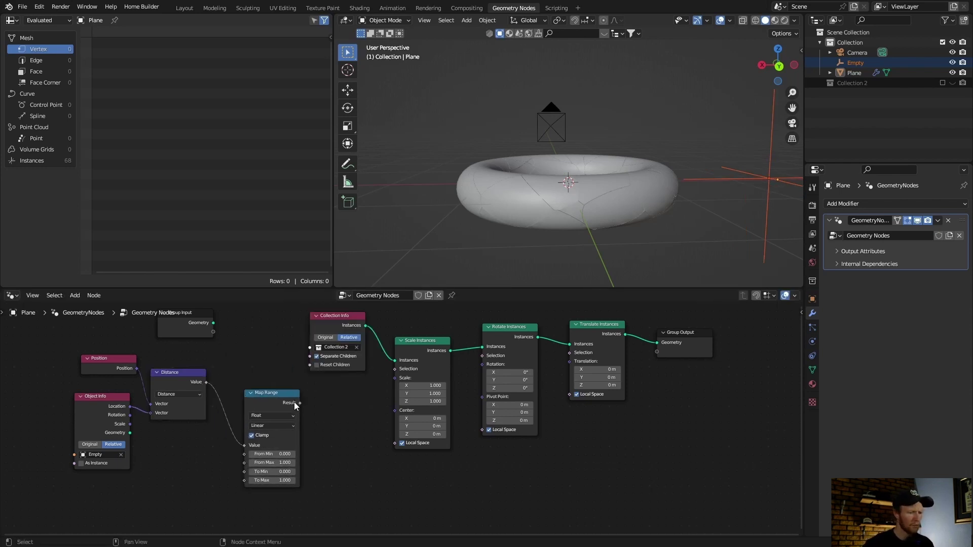
drag(301, 403, 394, 381)
Step: In the Layout workspace, move the Empty just past the torus's right edge
key(g)
click(679, 247)
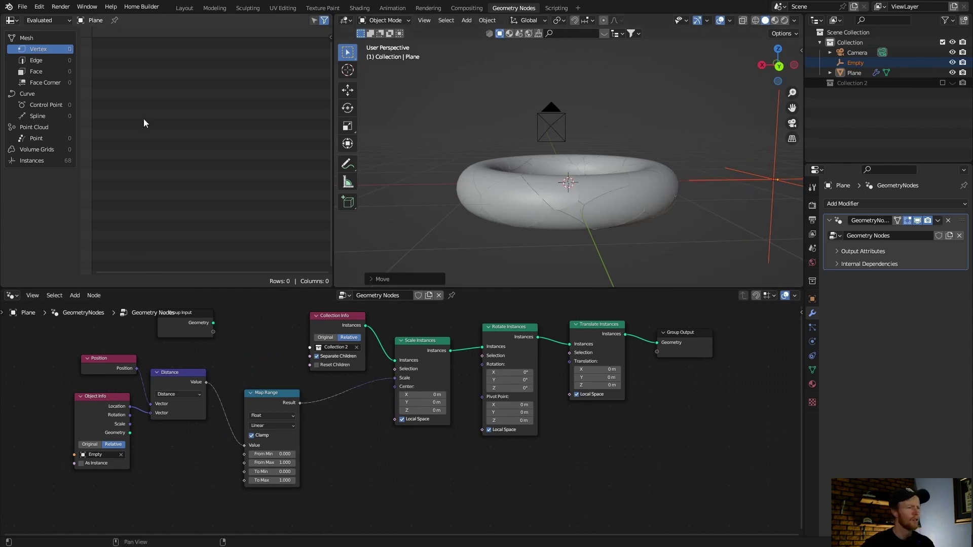
click(184, 8)
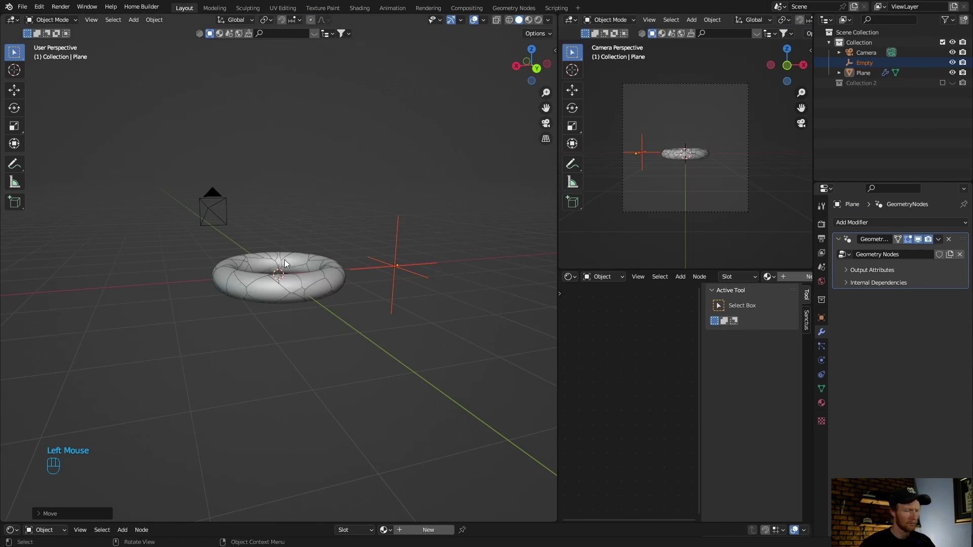
scroll(302, 320, up, 2)
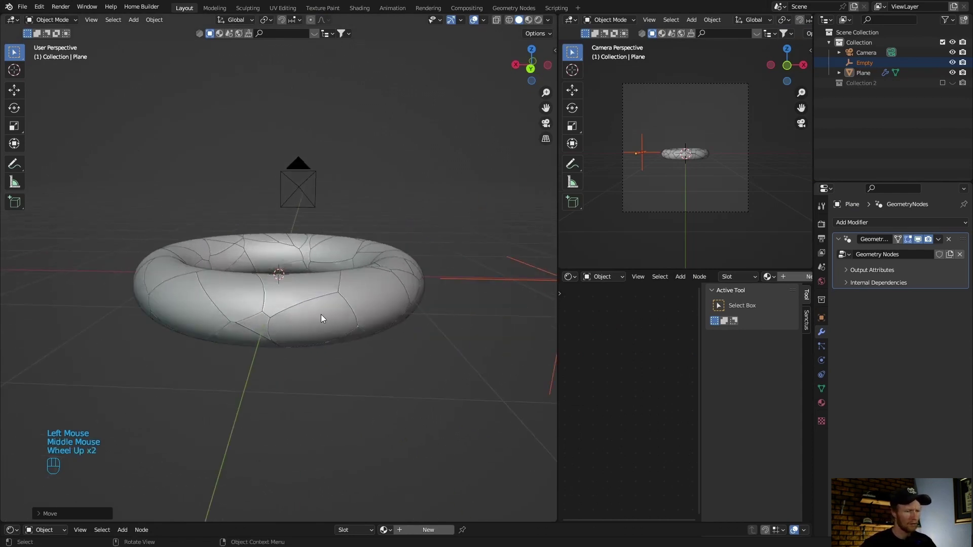
key(g)
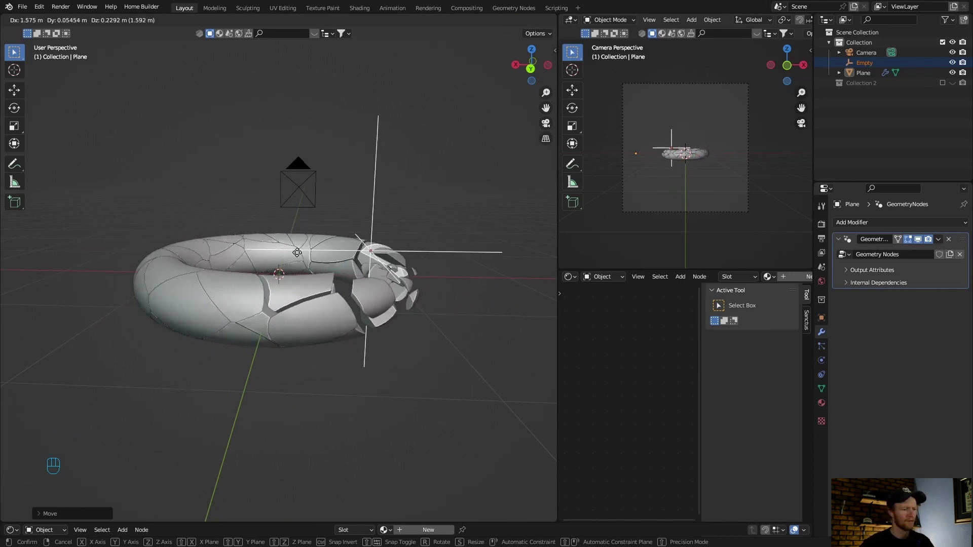
click(479, 274)
Step: Set Map Range From Max to 2, From Min to 1, and interpolation to Smoother Step
click(510, 8)
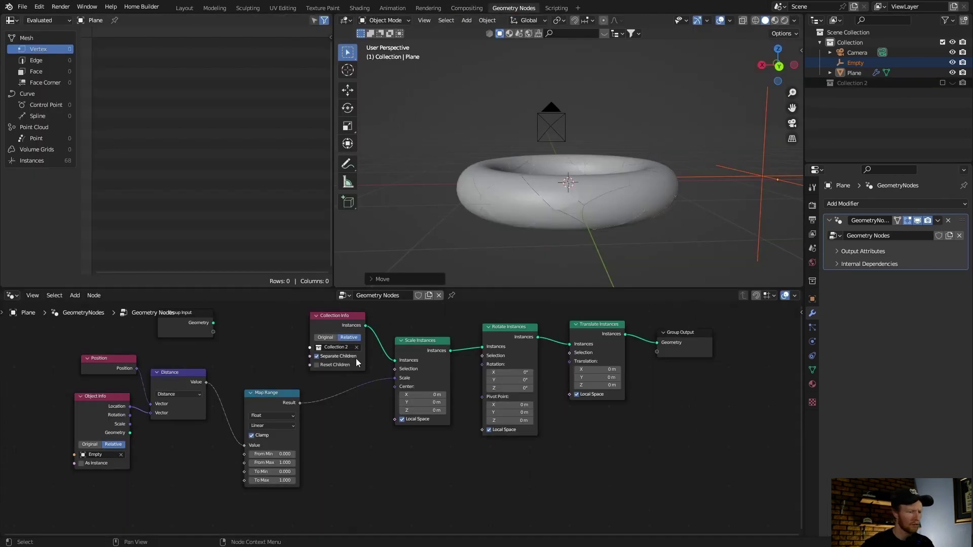
scroll(329, 469, up, 2)
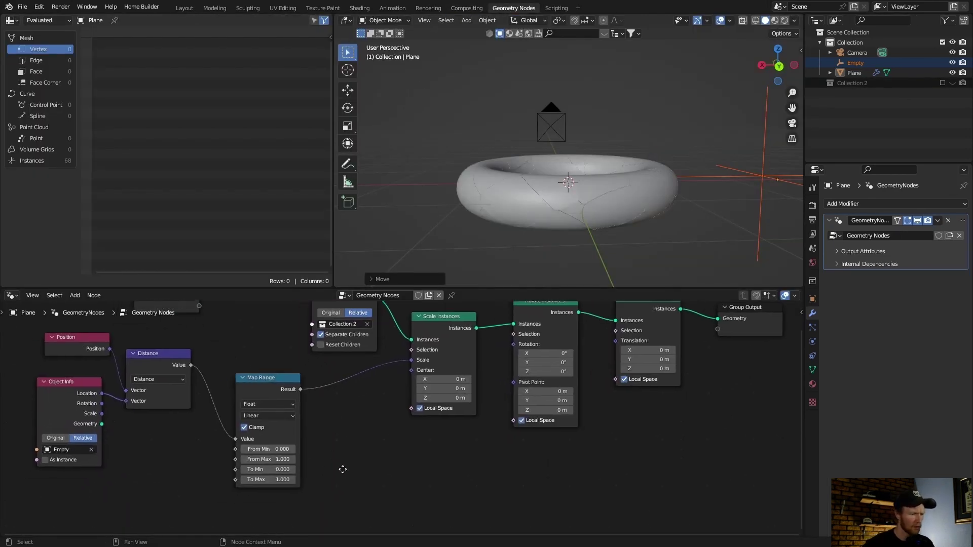
click(269, 460)
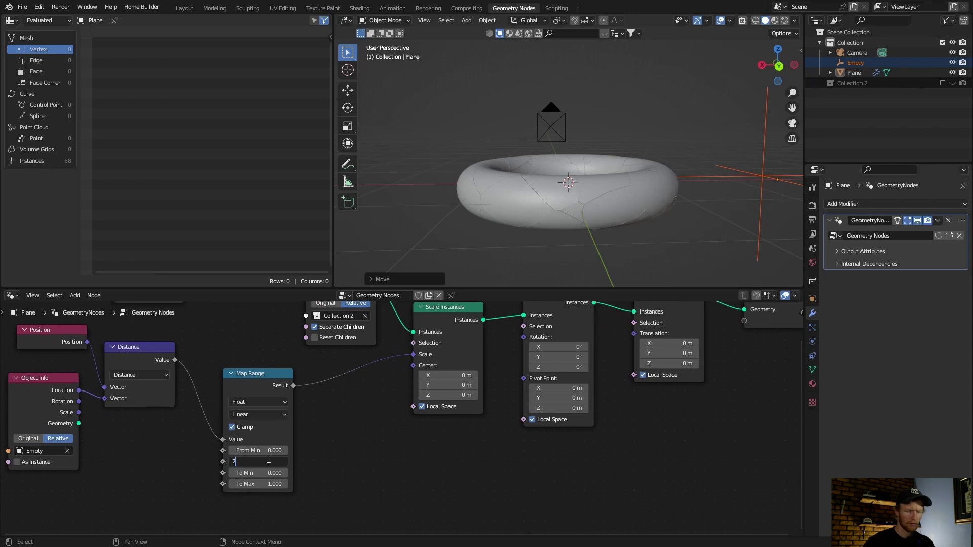
text(2)
key(Return)
click(266, 450)
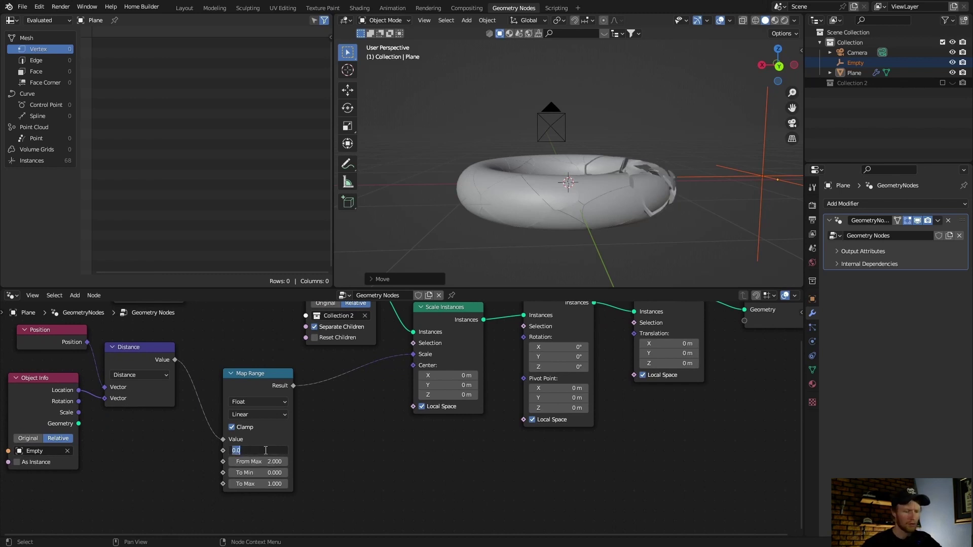
text(1)
key(Return)
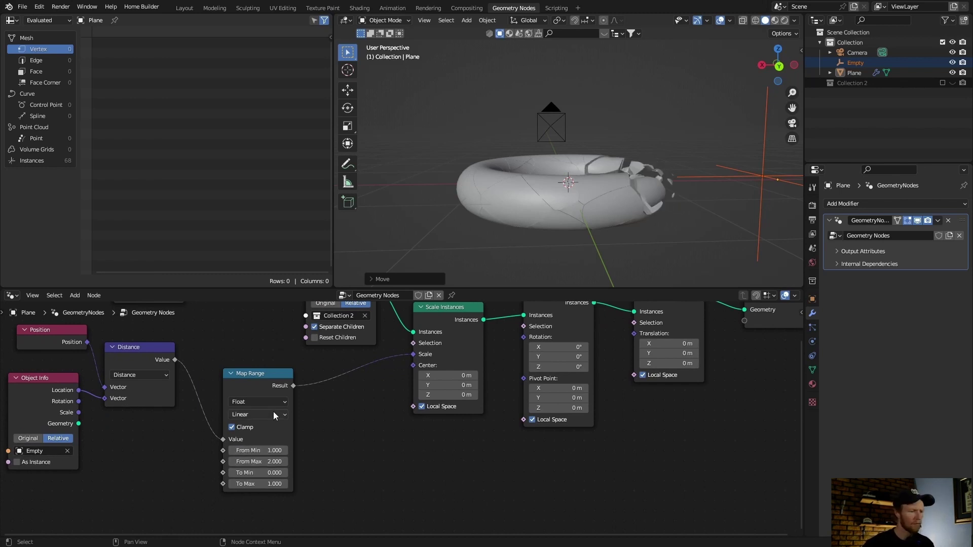
click(246, 414)
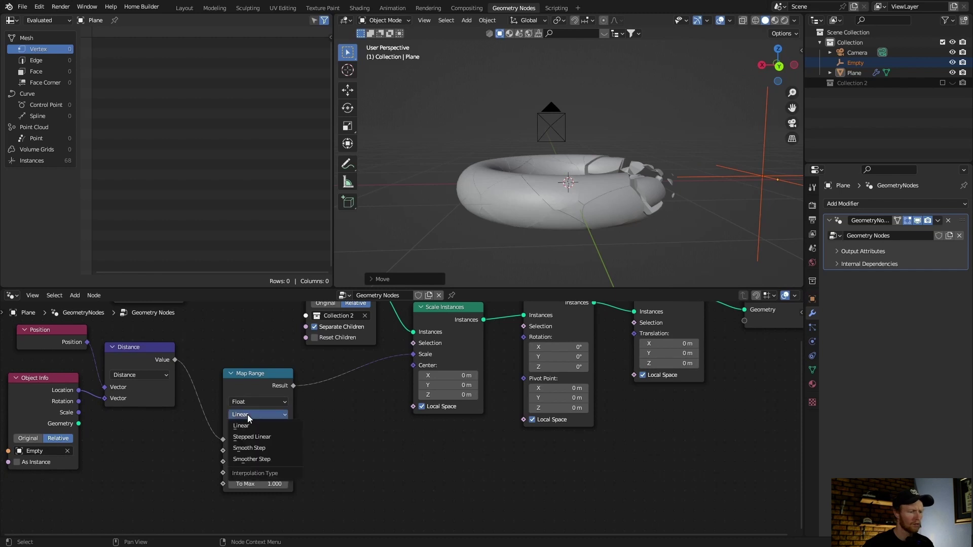
click(254, 458)
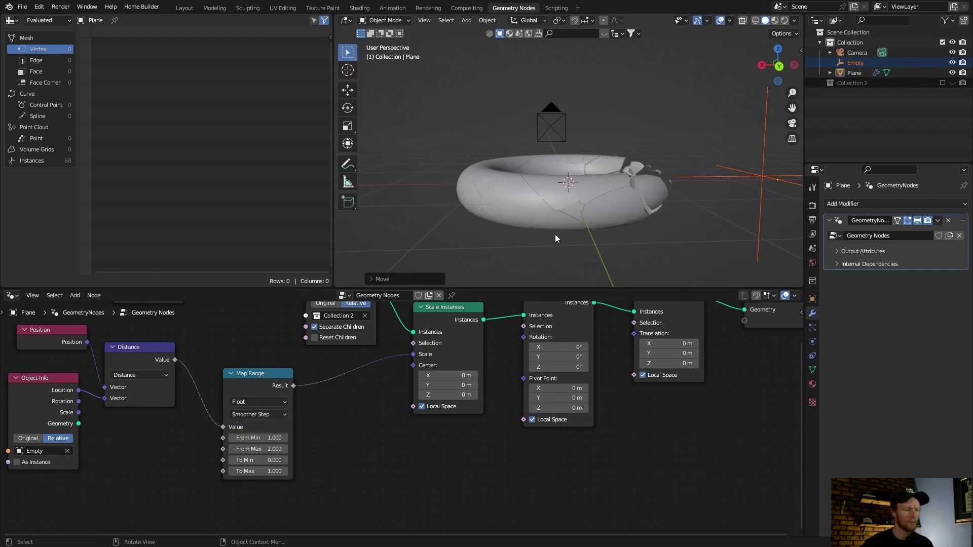
Step: Drag the Empty across the torus in Layout and orbit to view it from above
click(184, 8)
key(g)
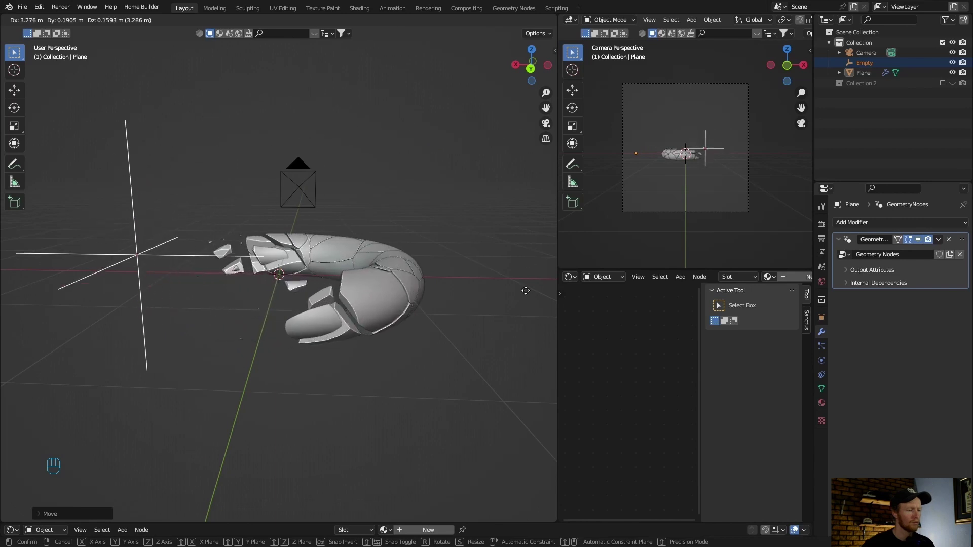
middle_drag(251, 375, 327, 196)
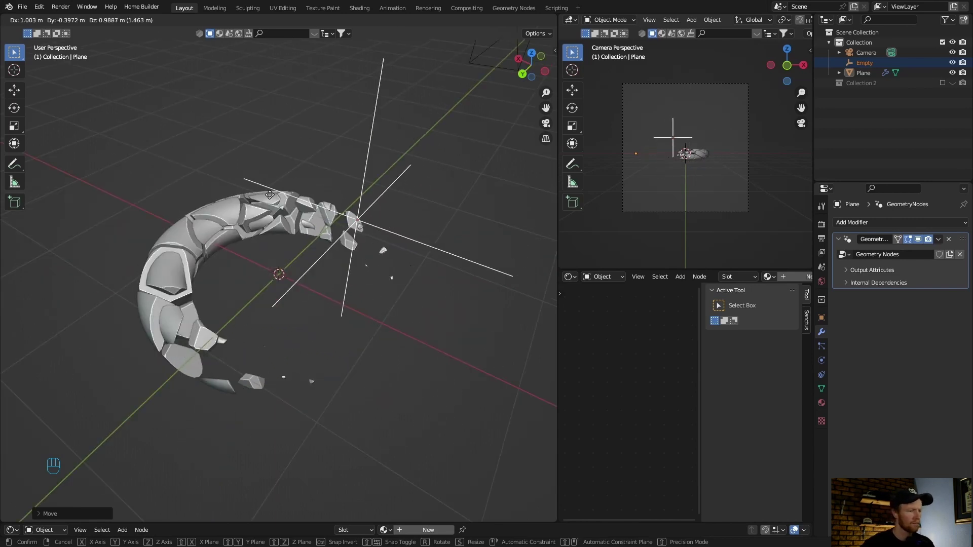